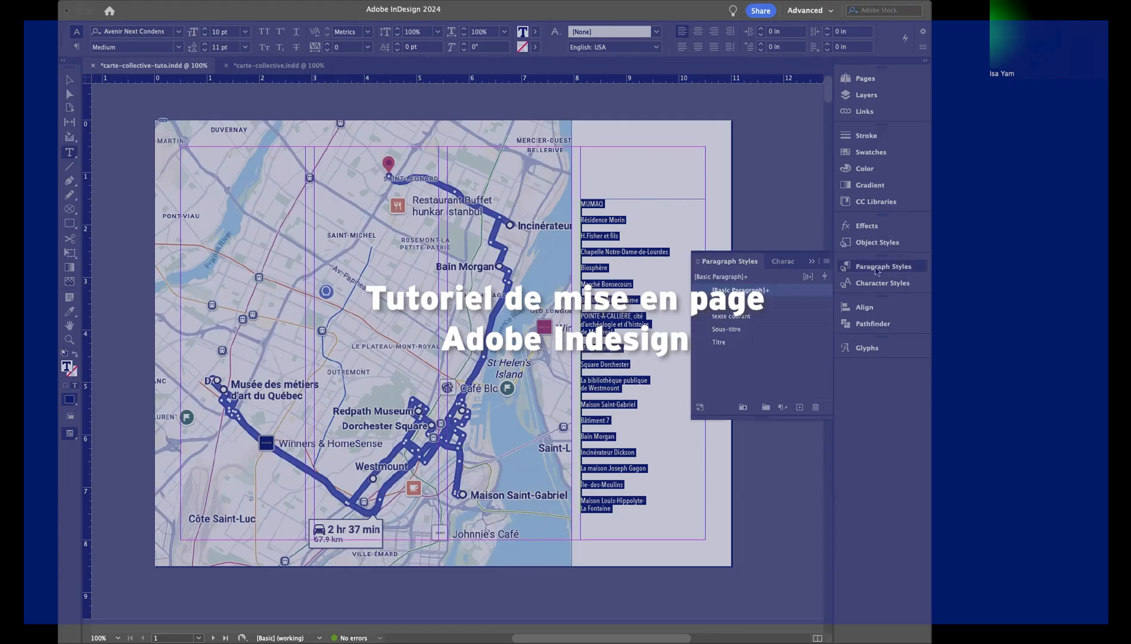
Apply the Sous-titre paragraph style to the selected list of places
click(764, 314)
click(727, 329)
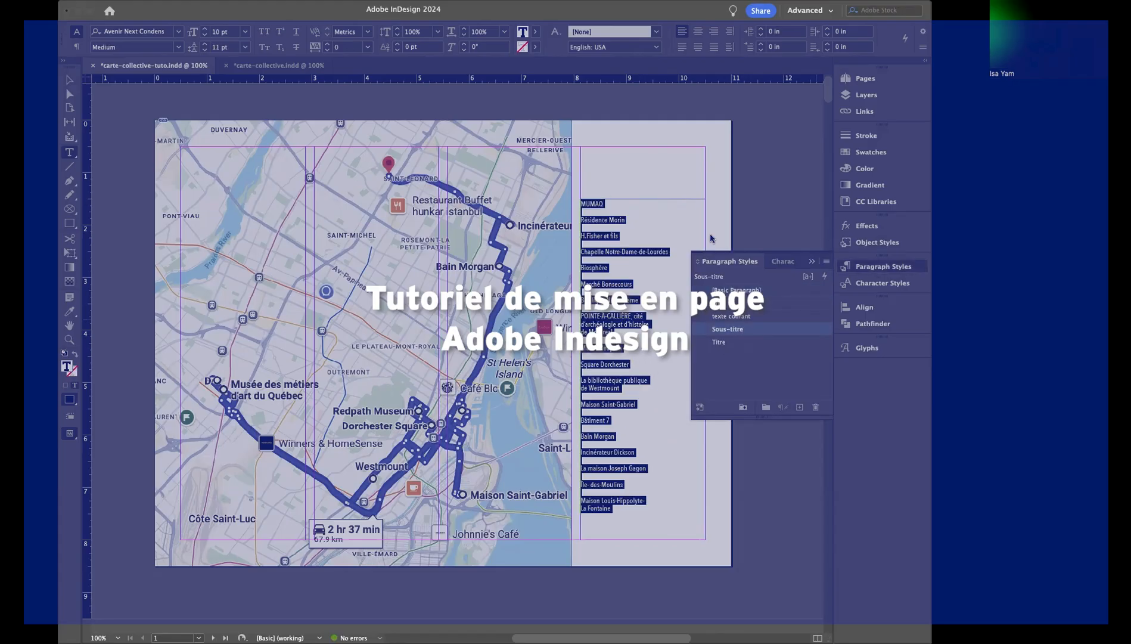
Copy the title frame from carte-collective.indd into carte-collective-tuto.indd and position it above the list of places
click(70, 80)
click(279, 65)
double_click(642, 222)
key(super+a)
click(70, 80)
key(super+c)
click(133, 66)
click(662, 178)
key(super+v)
drag(468, 368, 647, 189)
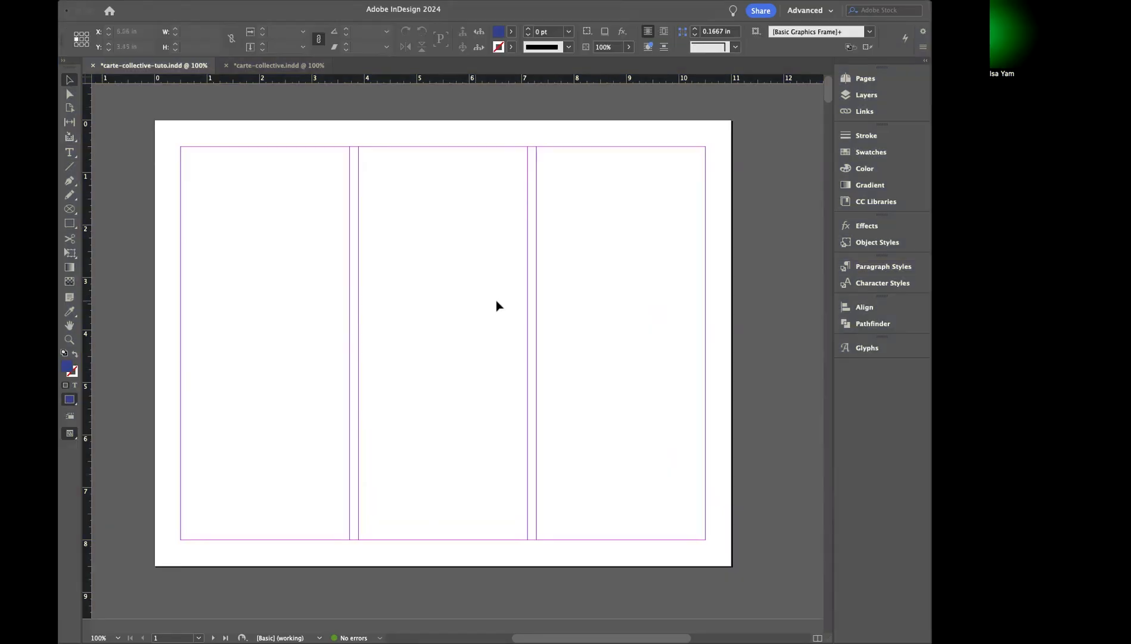
Set the page layout to 4 columns in Margins and Columns
click(187, 1)
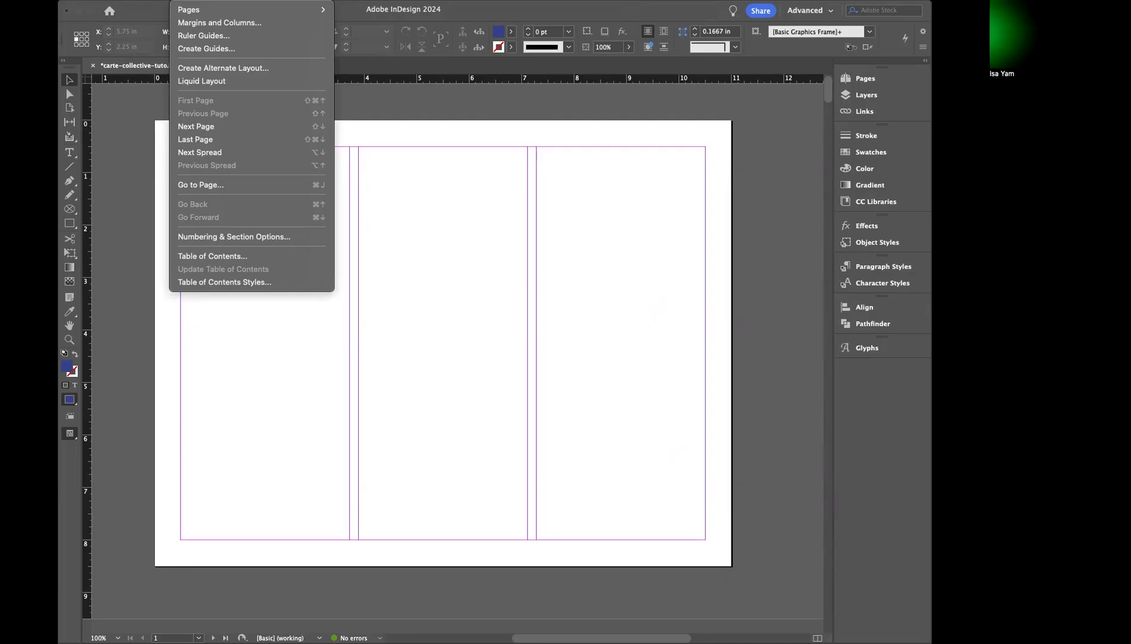
click(237, 24)
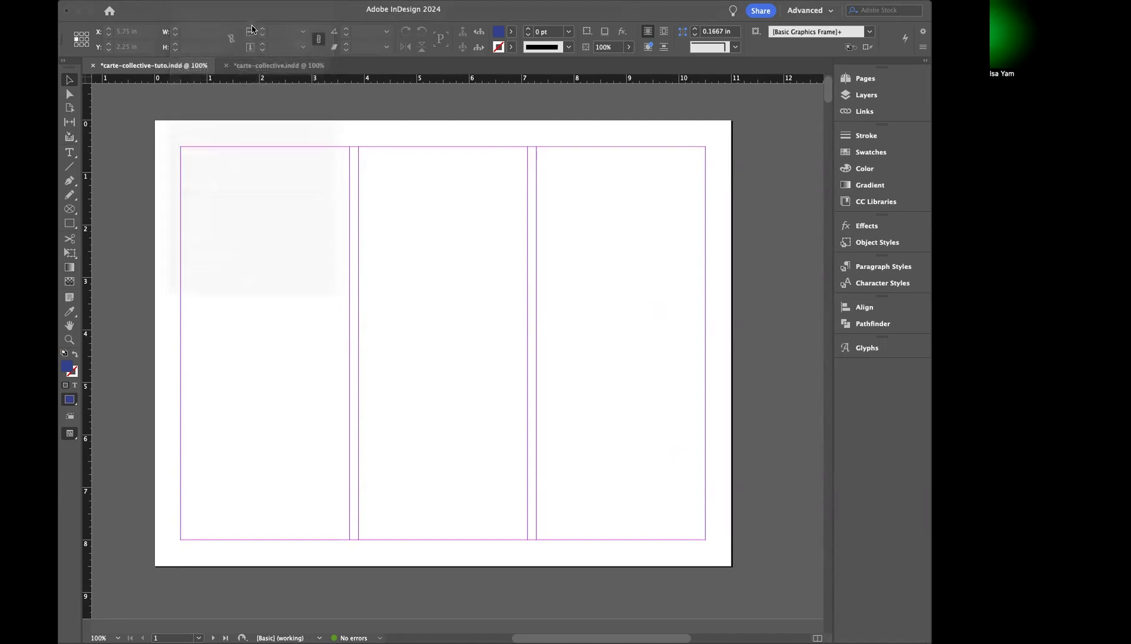
click(528, 329)
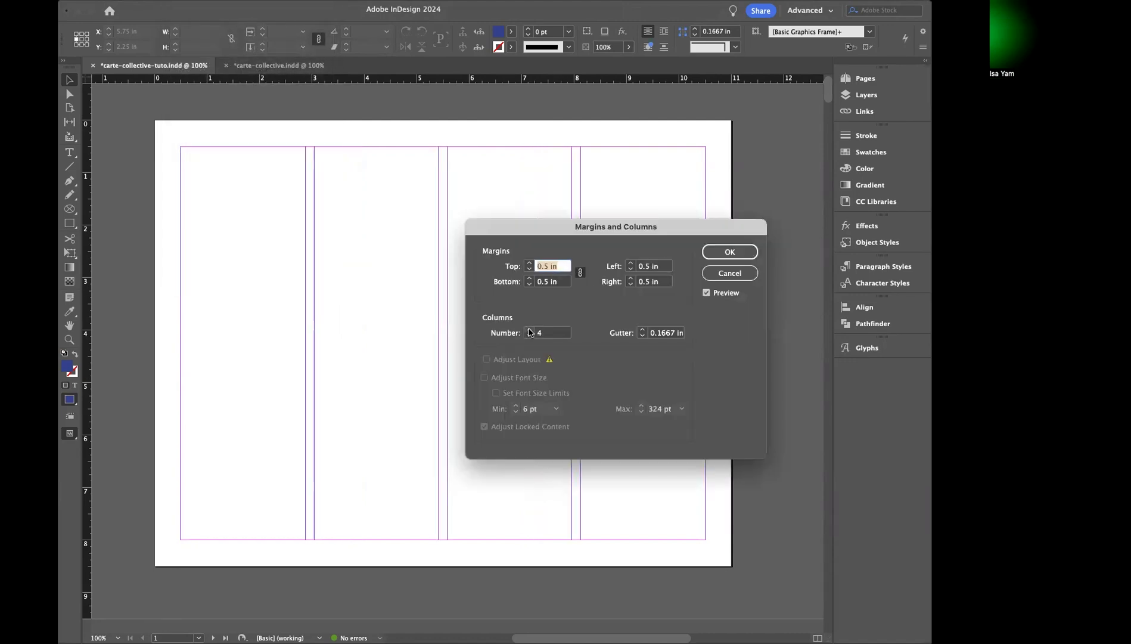
click(715, 255)
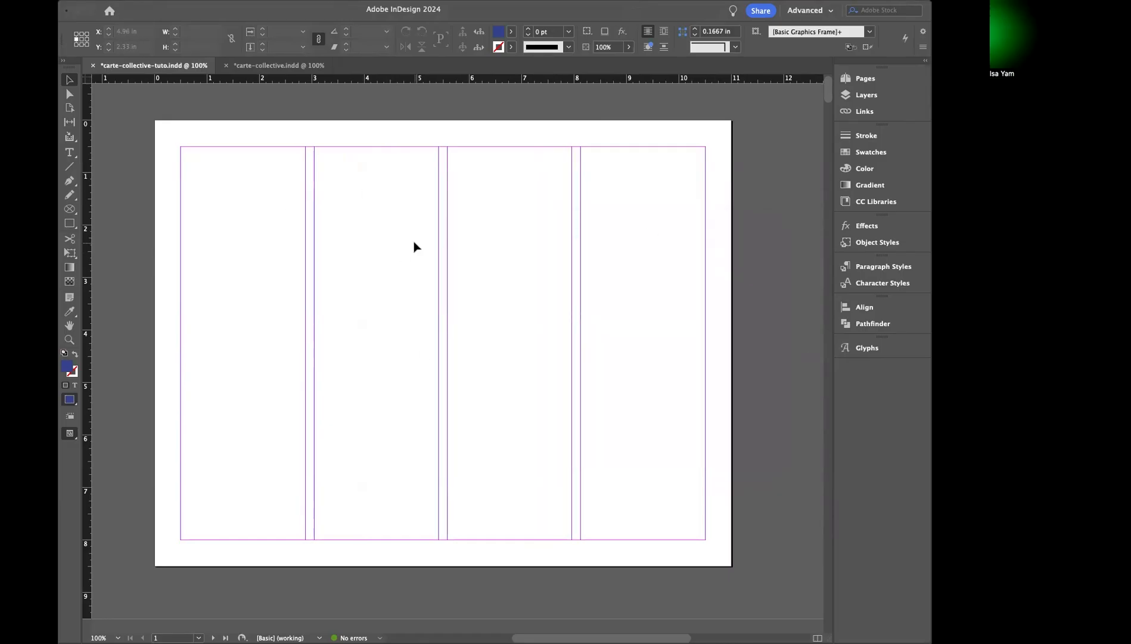
Draw a rectangle about 7.96 × 8.5 in over the first three columns, spanning the full page height from the page's left edge
click(70, 224)
drag(155, 121, 572, 565)
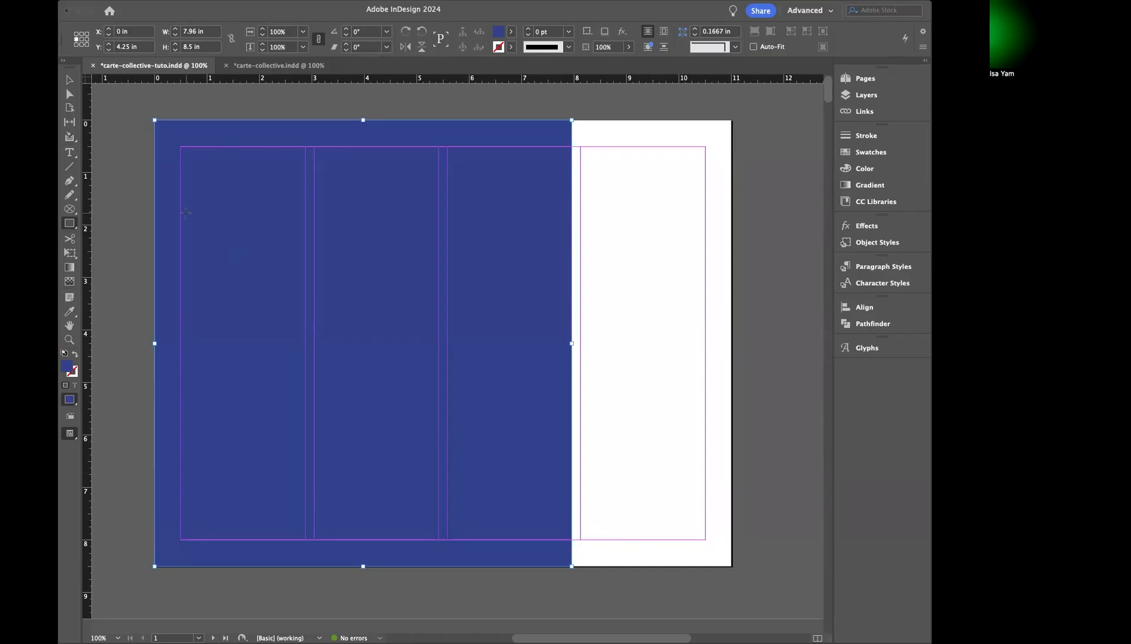
Place the map image "Screen Shot 2025-08-12 at 2.48.22 PM" inside the rectangle
click(69, 80)
click(156, 1)
mouse_move(129, 1)
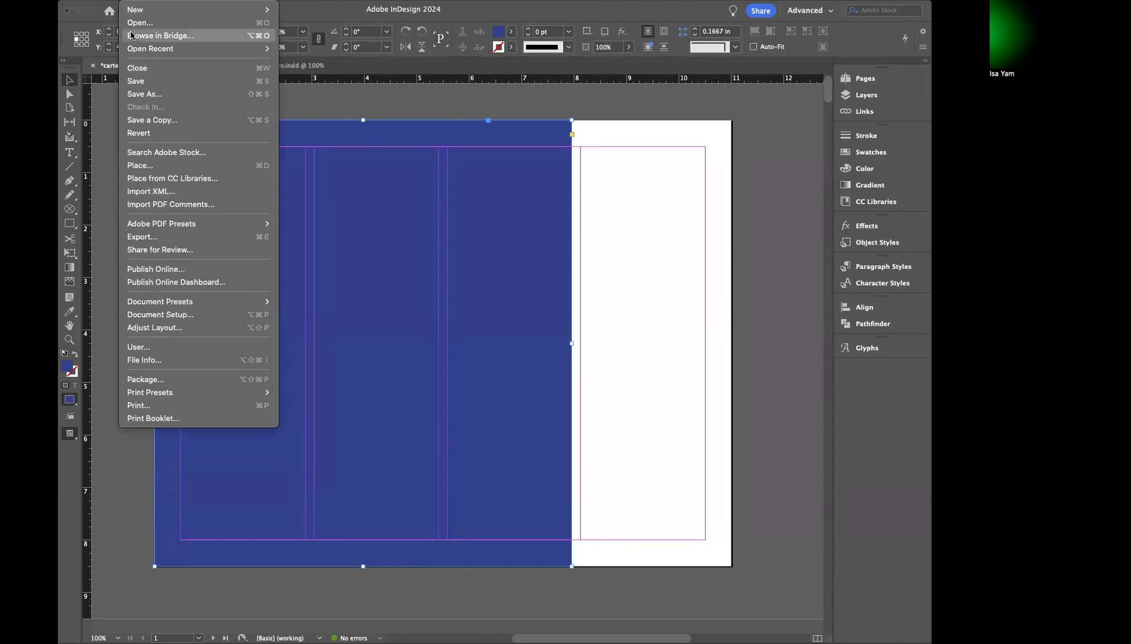
click(186, 166)
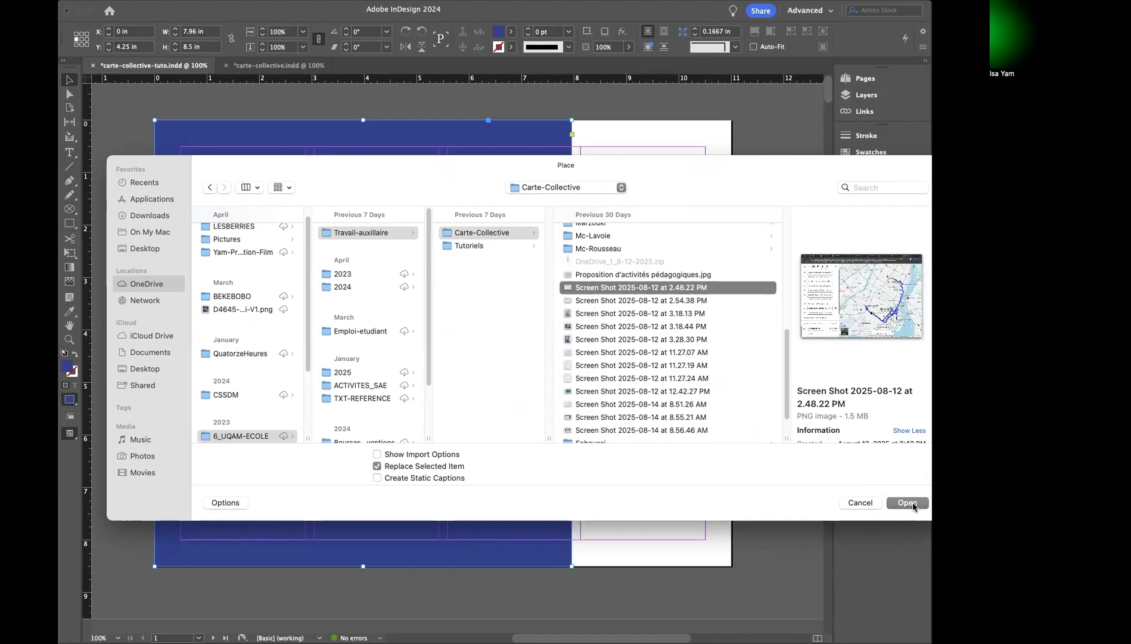
click(913, 504)
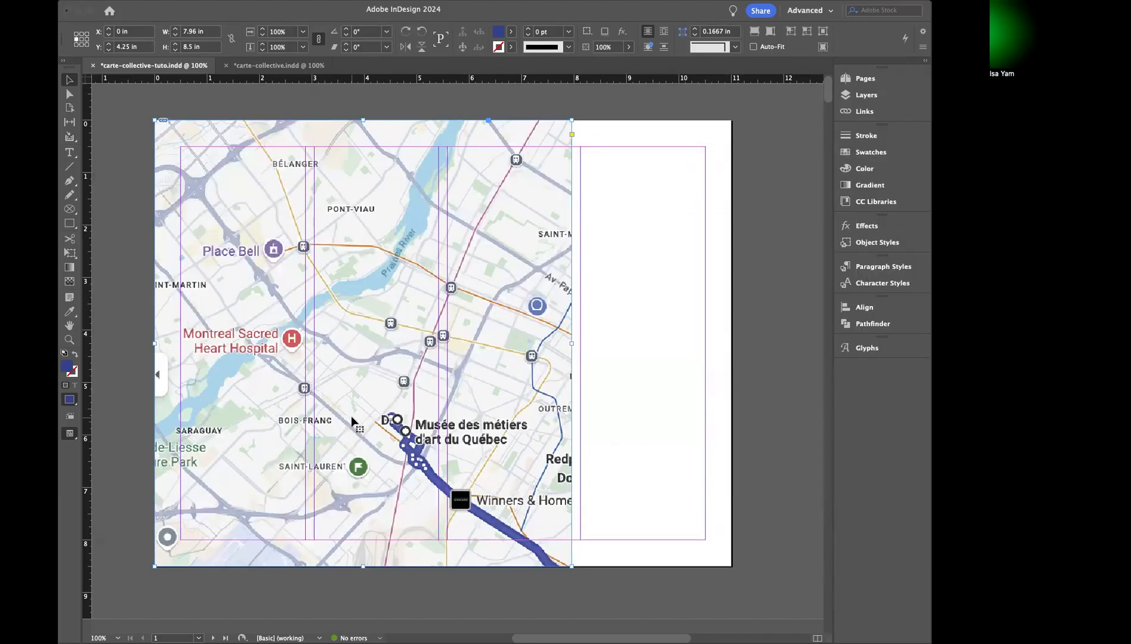
Scale the map image proportionally to 78% and reposition it inside its frame so the whole route fits
double_click(389, 323)
drag(397, 329, 392, 271)
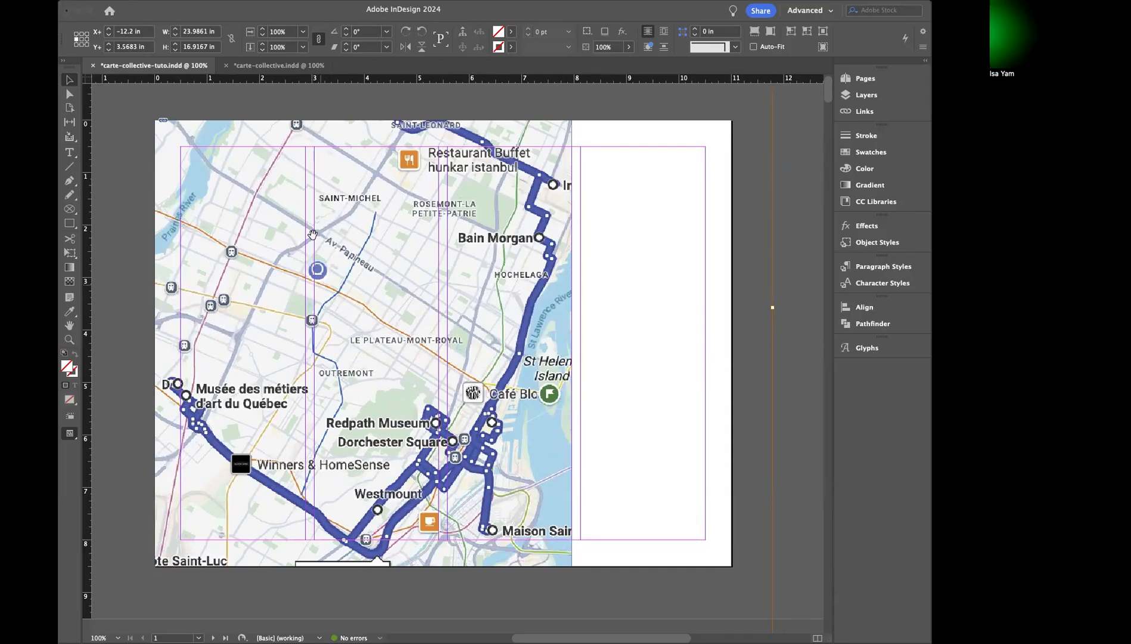
click(263, 36)
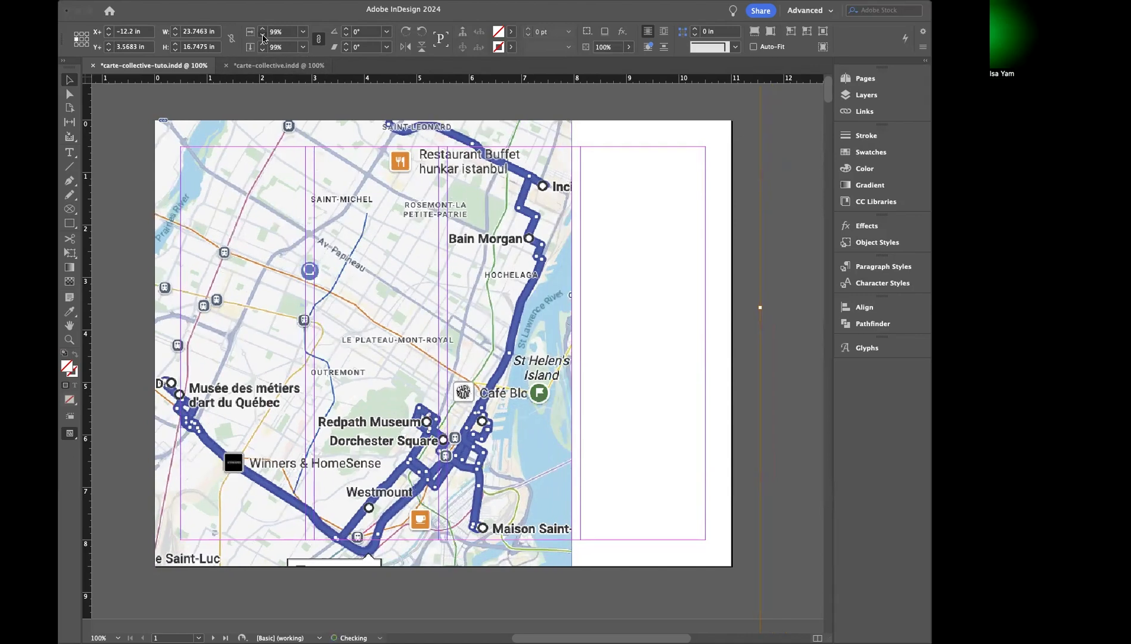
click(263, 35)
click(263, 36)
click(263, 35)
click(263, 36)
click(263, 35)
click(263, 36)
click(263, 36)
click(262, 36)
click(263, 36)
click(263, 36)
click(263, 36)
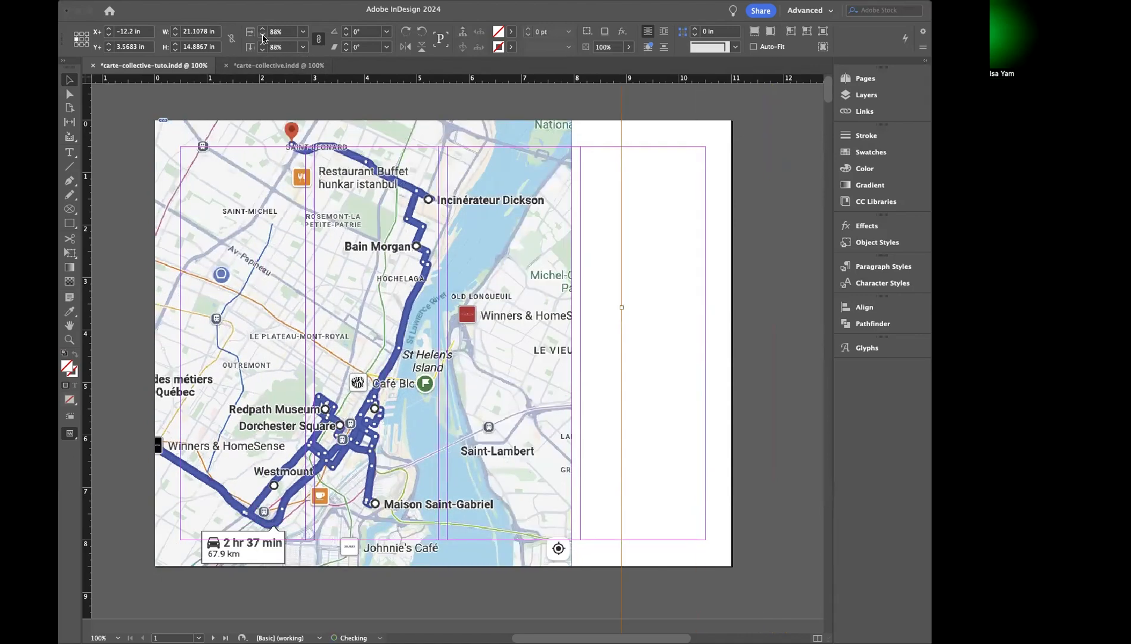
click(263, 36)
click(263, 36)
click(263, 36)
click(263, 36)
click(263, 35)
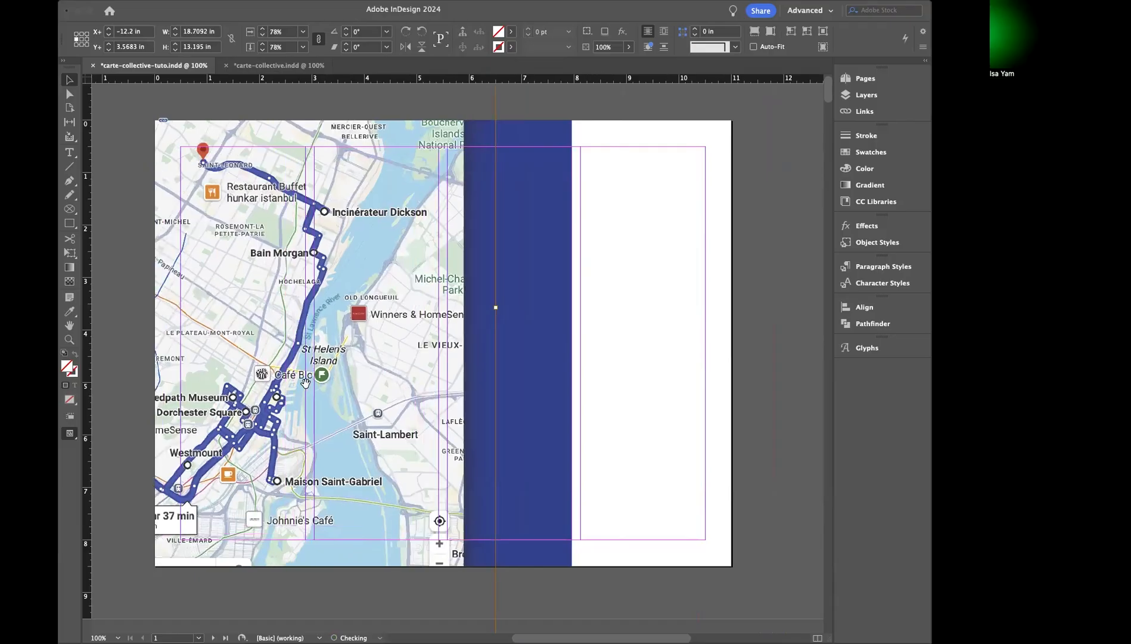
drag(304, 387, 408, 420)
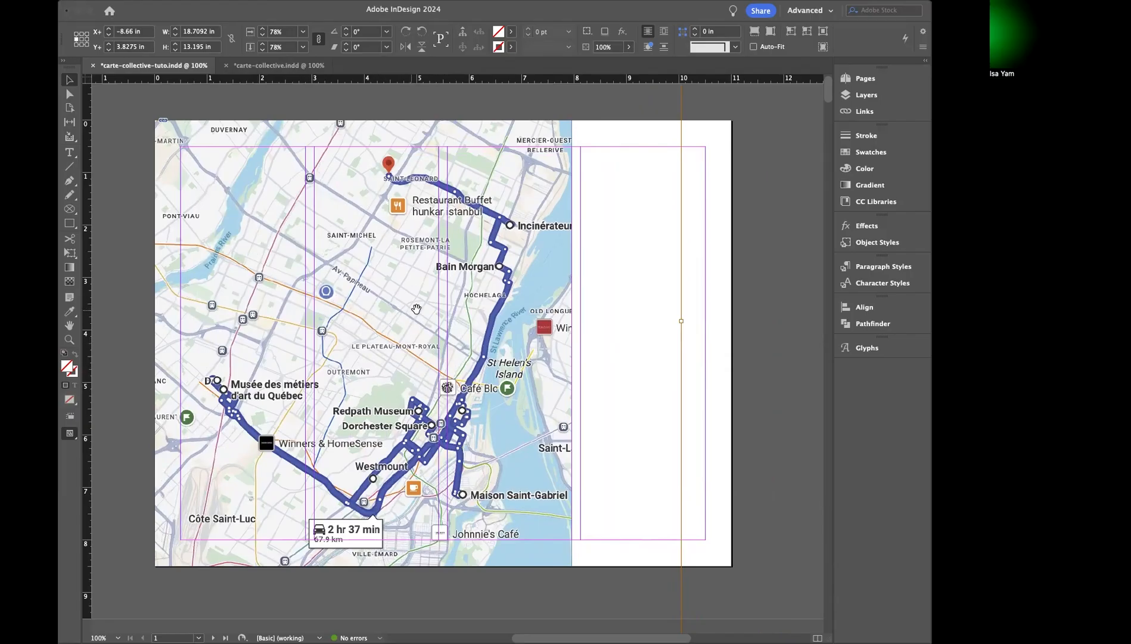
click(707, 254)
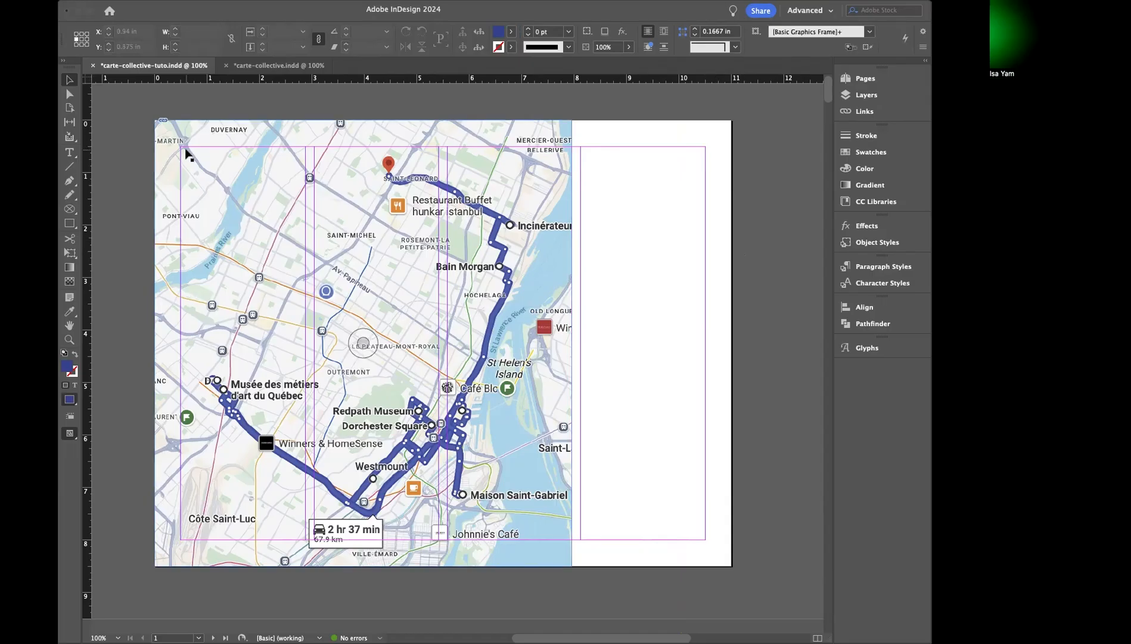
Draw a text frame about 2.375 × 6.5 in in the fourth column, ending at the bottom margin
click(71, 154)
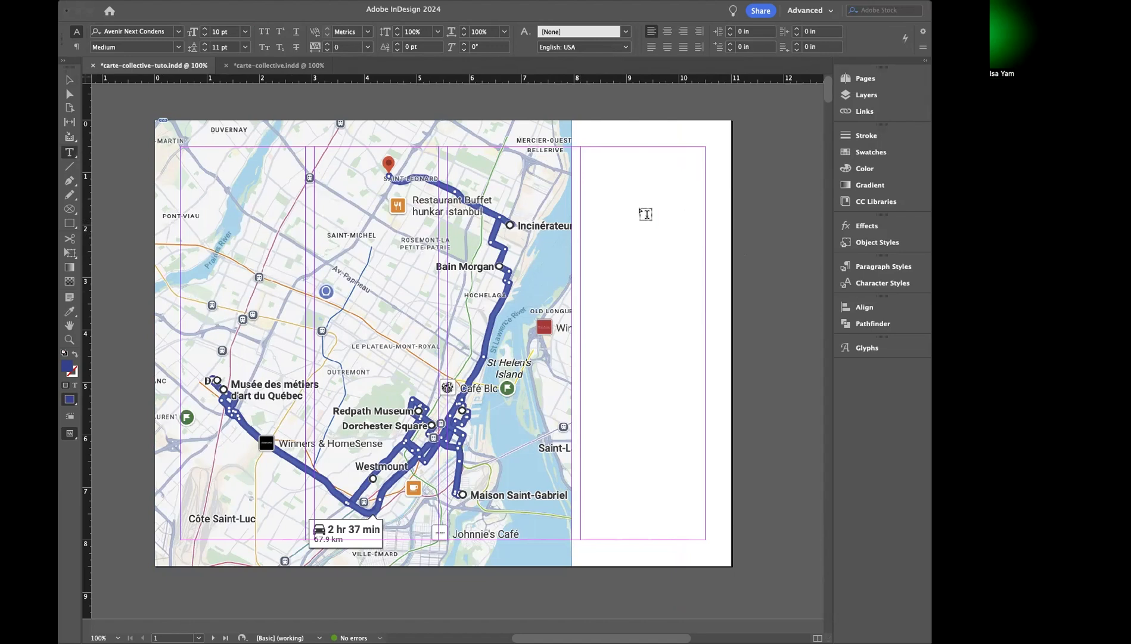
drag(587, 204, 706, 538)
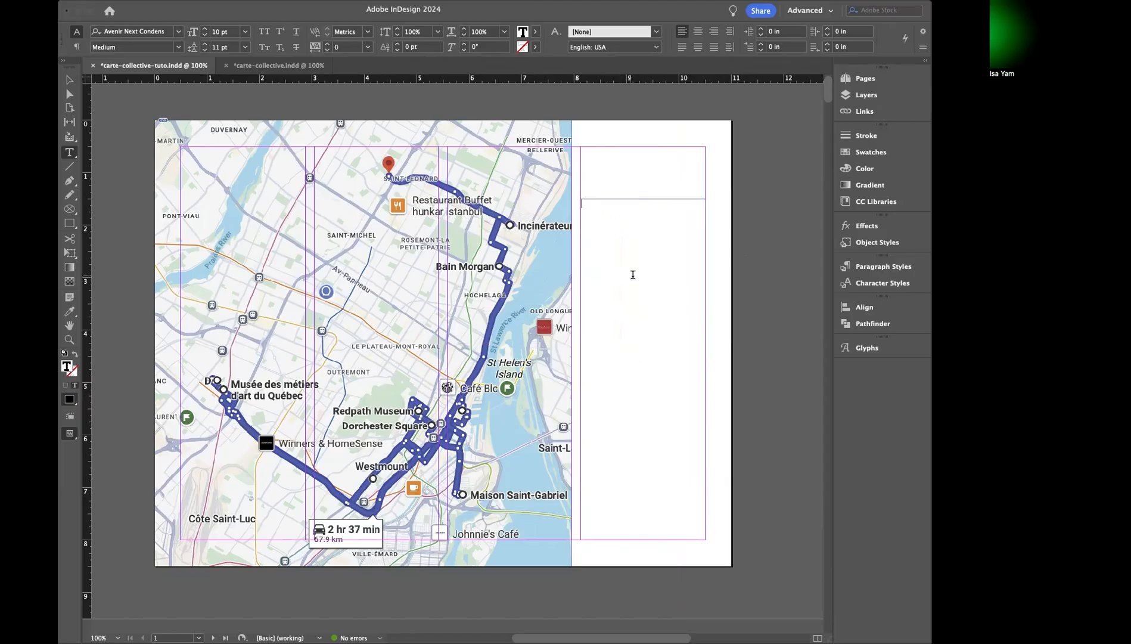
text(gfjgjgghkghkggjh)
key(ctrl+a)
key(BackSpace)
Copy the full list of place names from carte-collective.indd into the empty text frame in carte-collective-tuto.indd
click(248, 66)
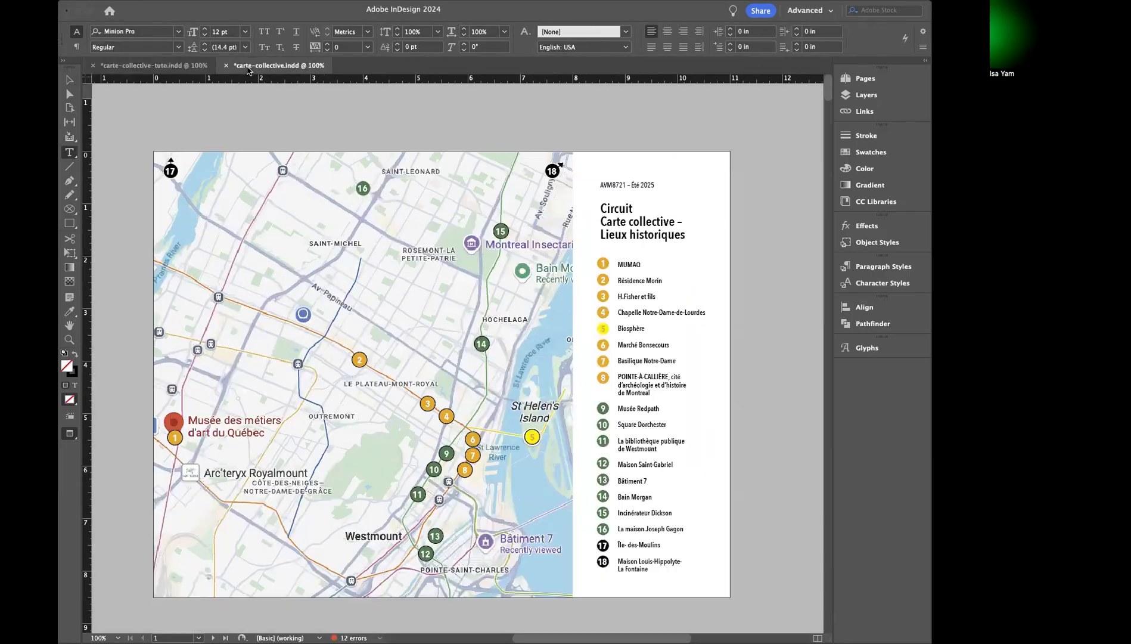
click(656, 365)
key(super+a)
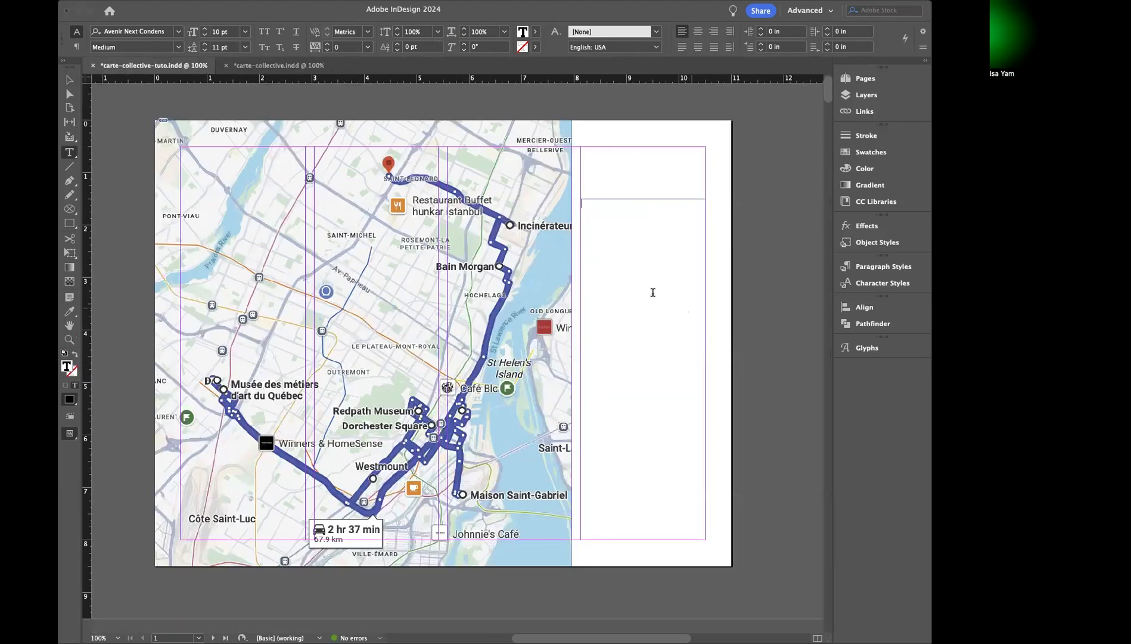
key(super+v)
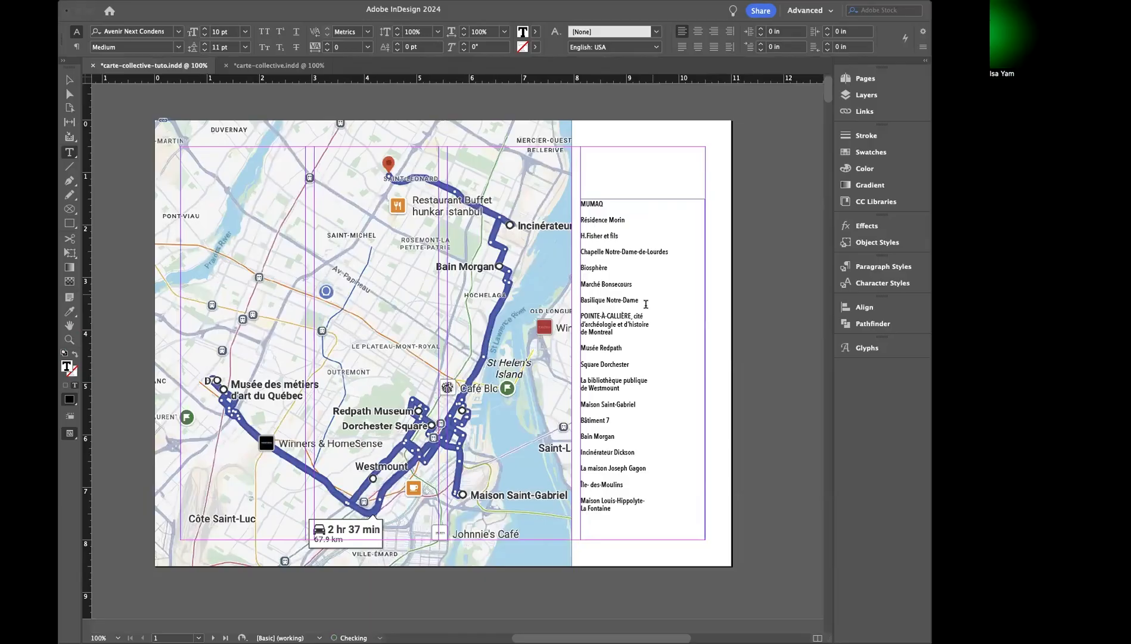
Try the Info paragraph style on the entire list of places, and apply Sous-titre instead
key(super+a)
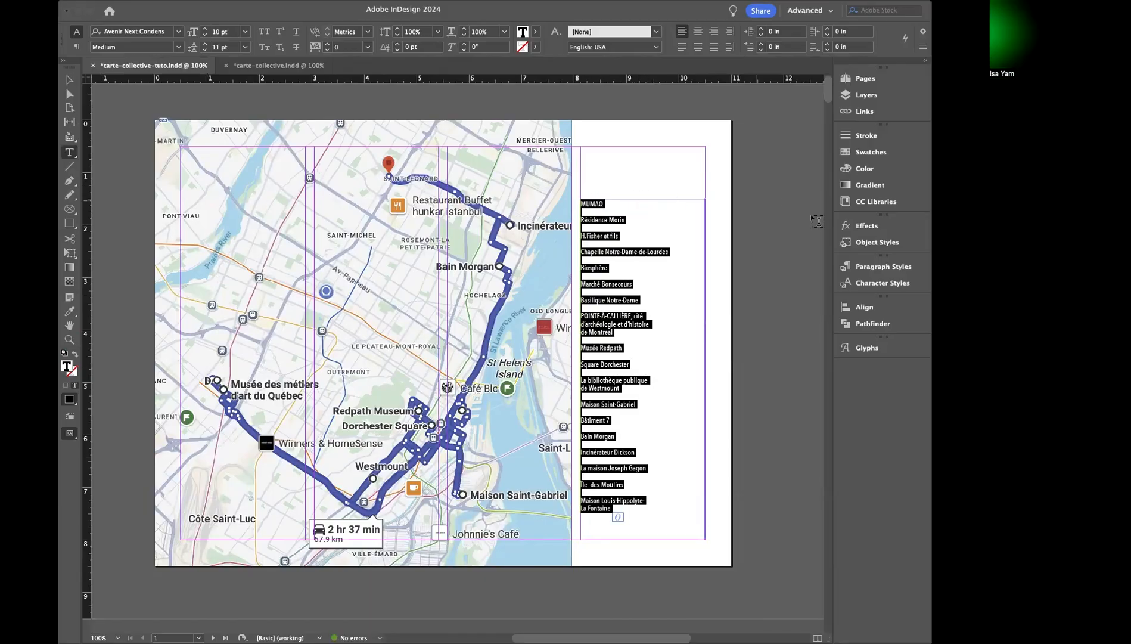
click(876, 267)
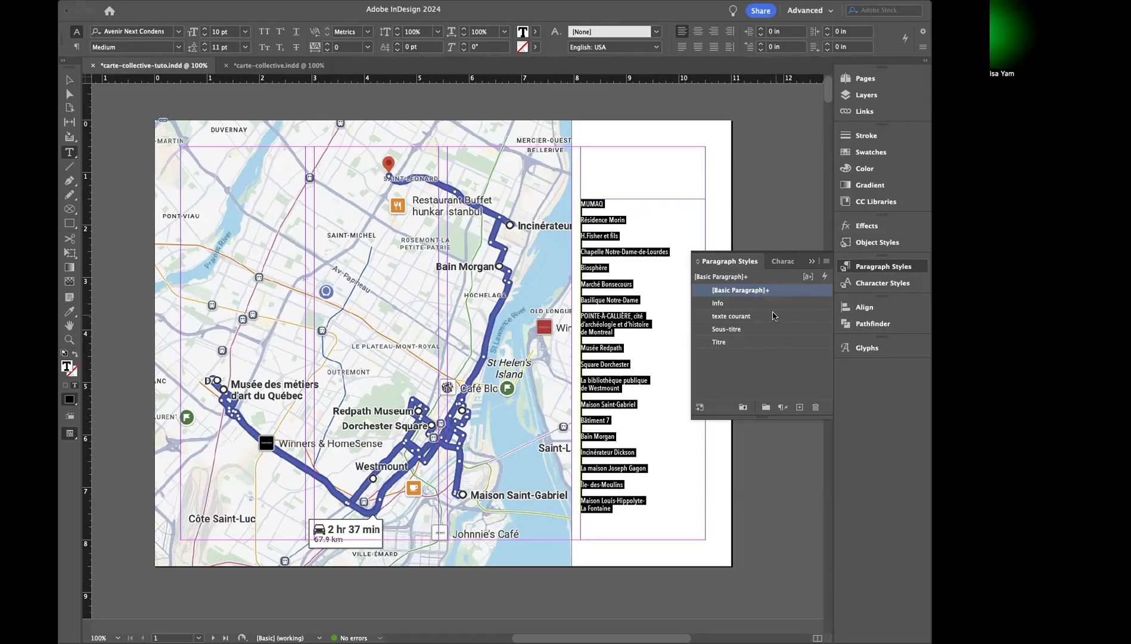
click(733, 305)
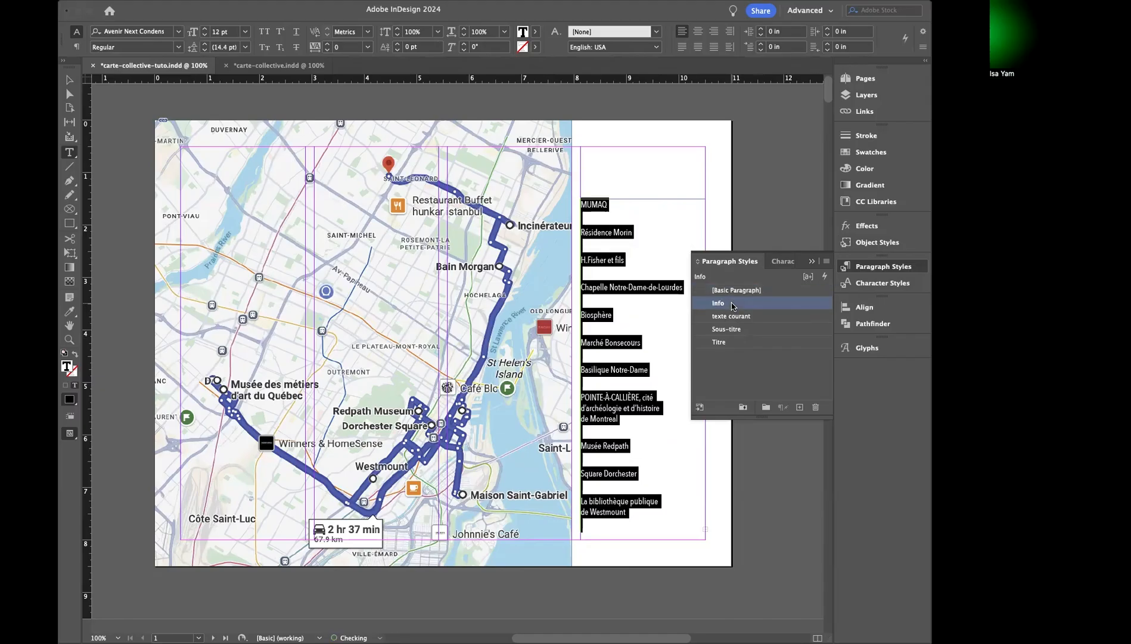
click(738, 332)
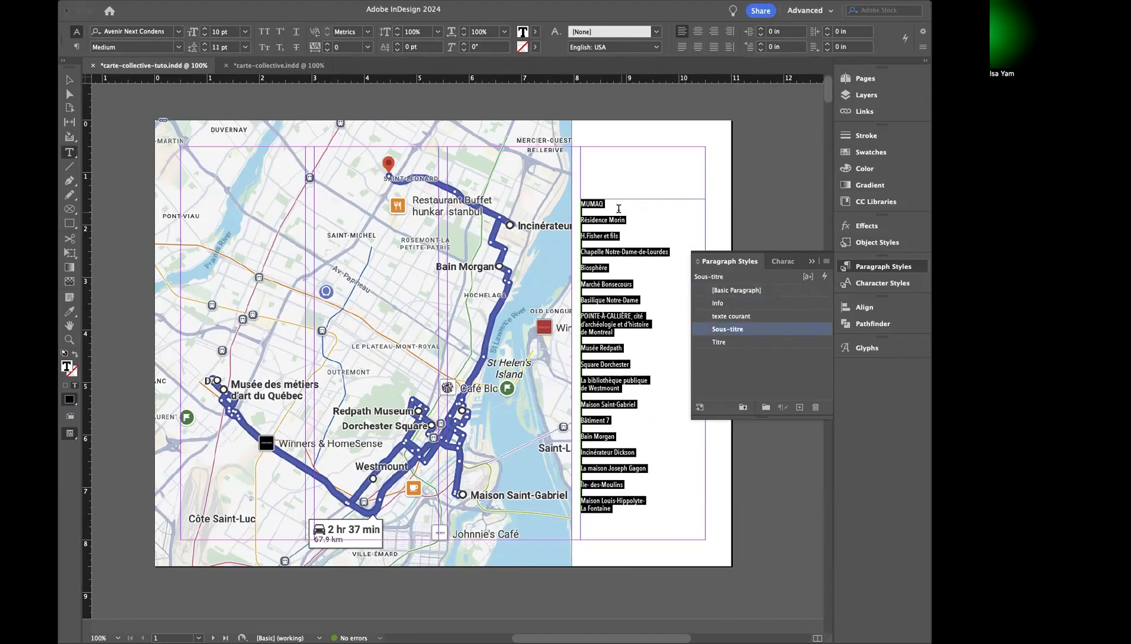
Copy the "Circuit Carte collective – Lieux historiques" title frame from carte-collective.indd and align it with the fourth column's top margin, above the list
click(278, 66)
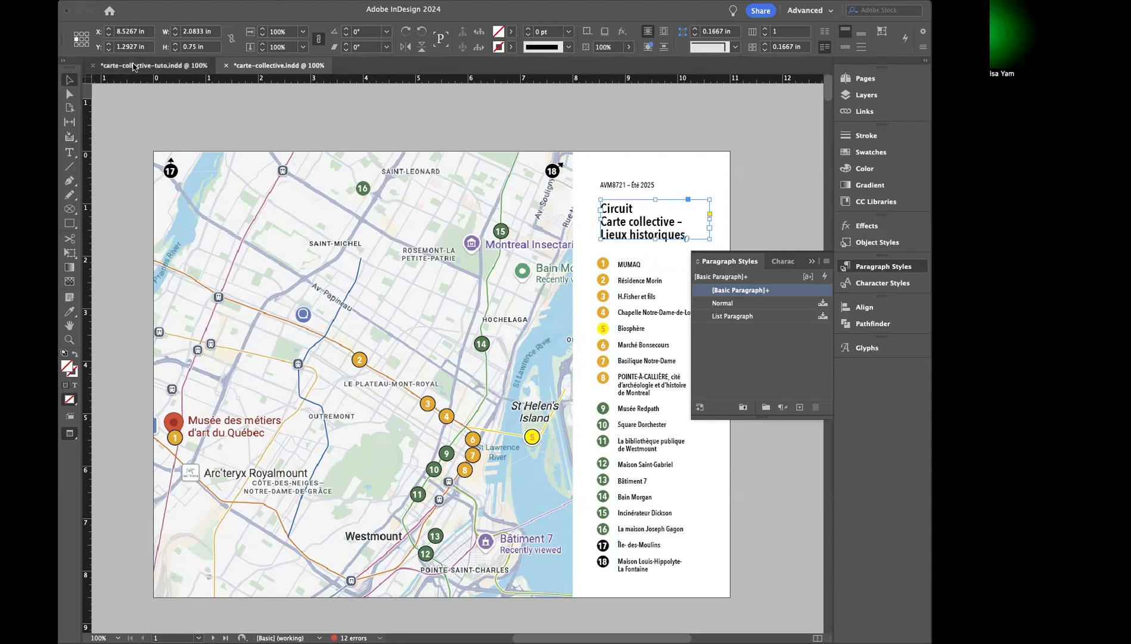
key(super+grave)
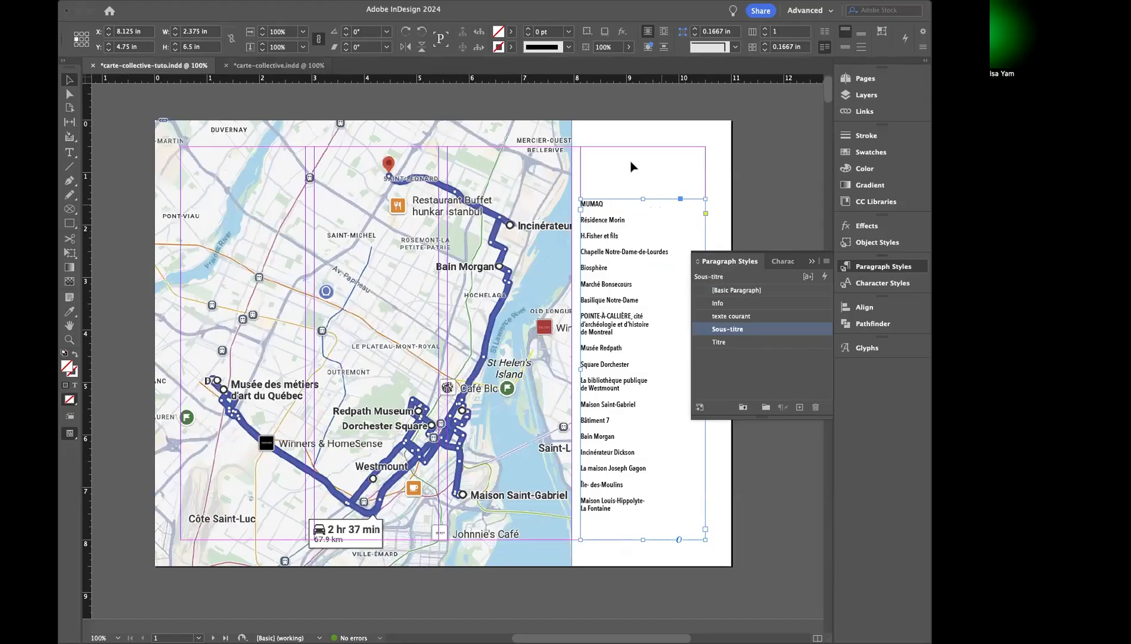
click(632, 167)
key(super+v)
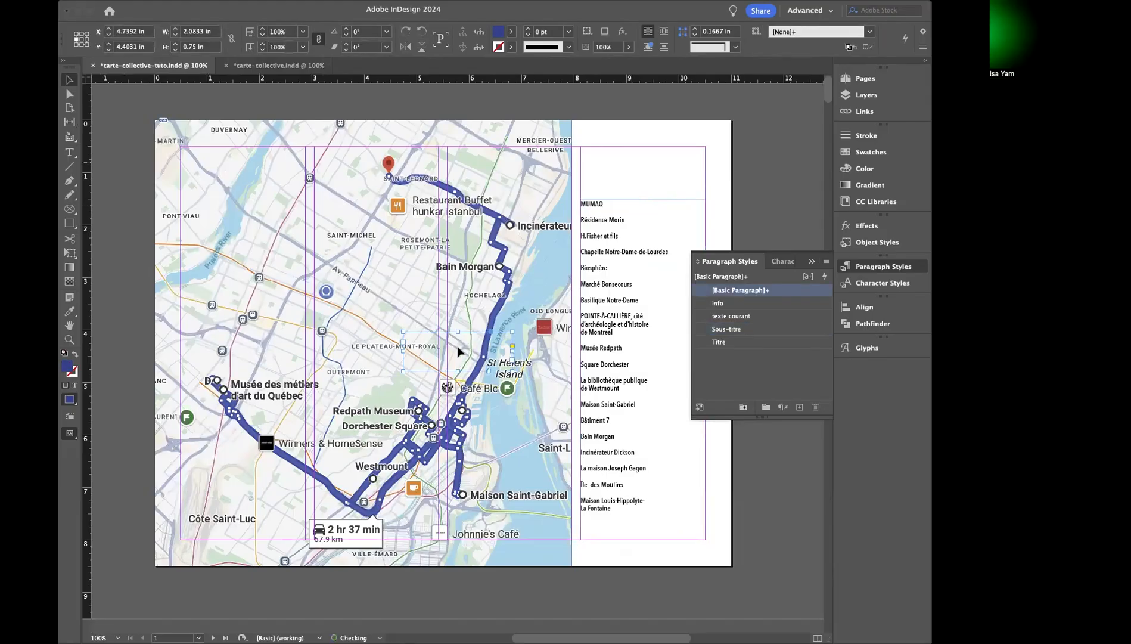
drag(457, 371, 648, 187)
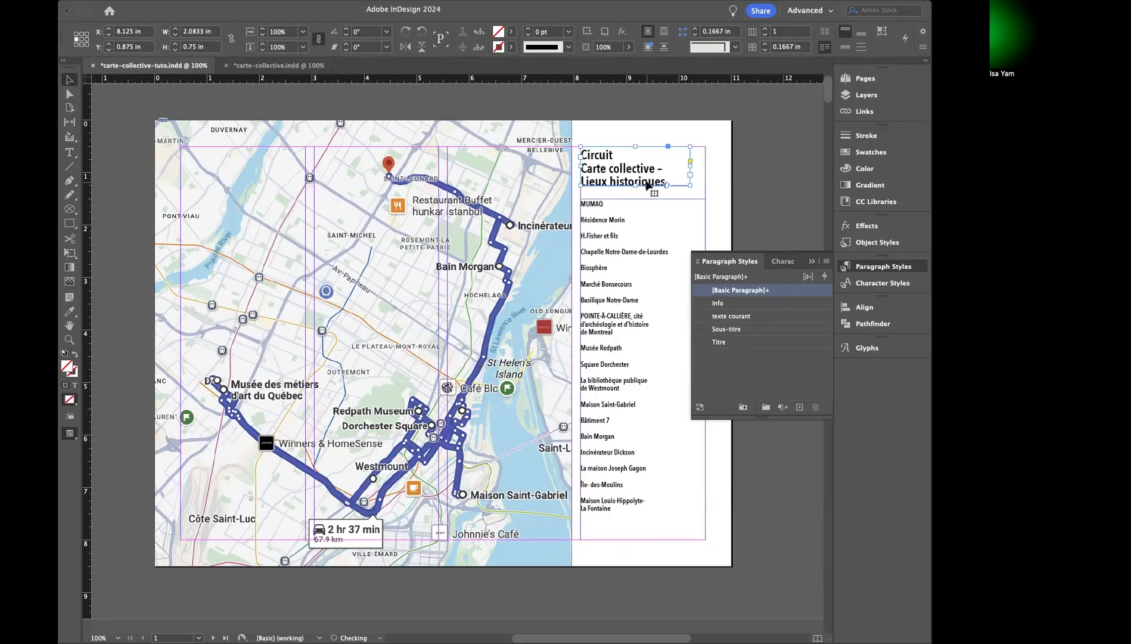
Apply the Titre paragraph style to all the text in the title frame
triple_click(643, 168)
key(super+a)
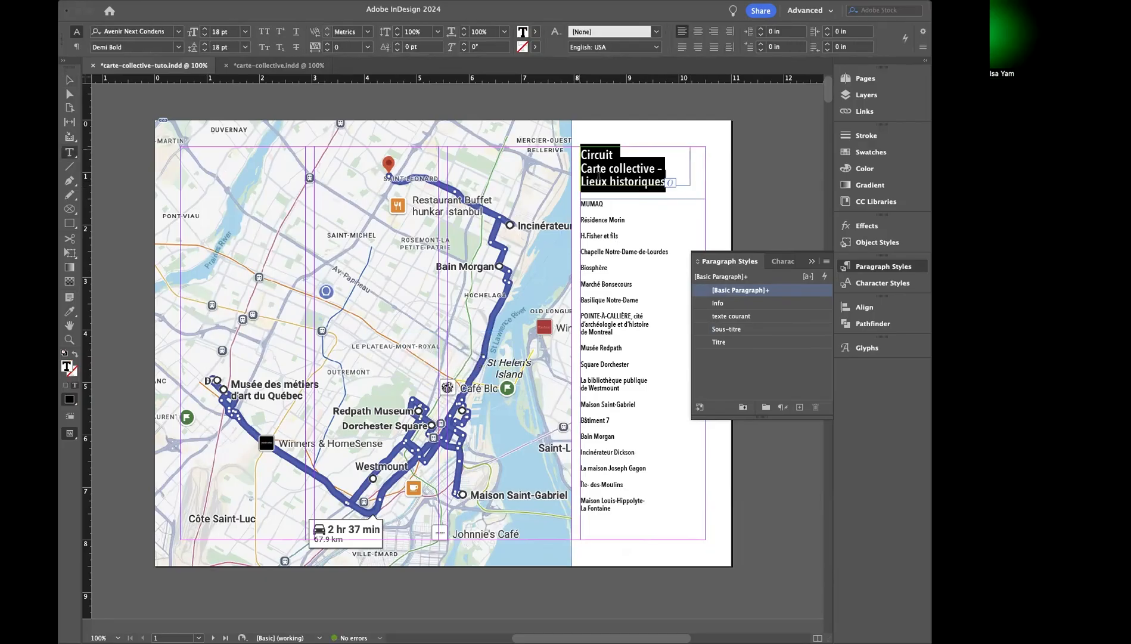
click(722, 343)
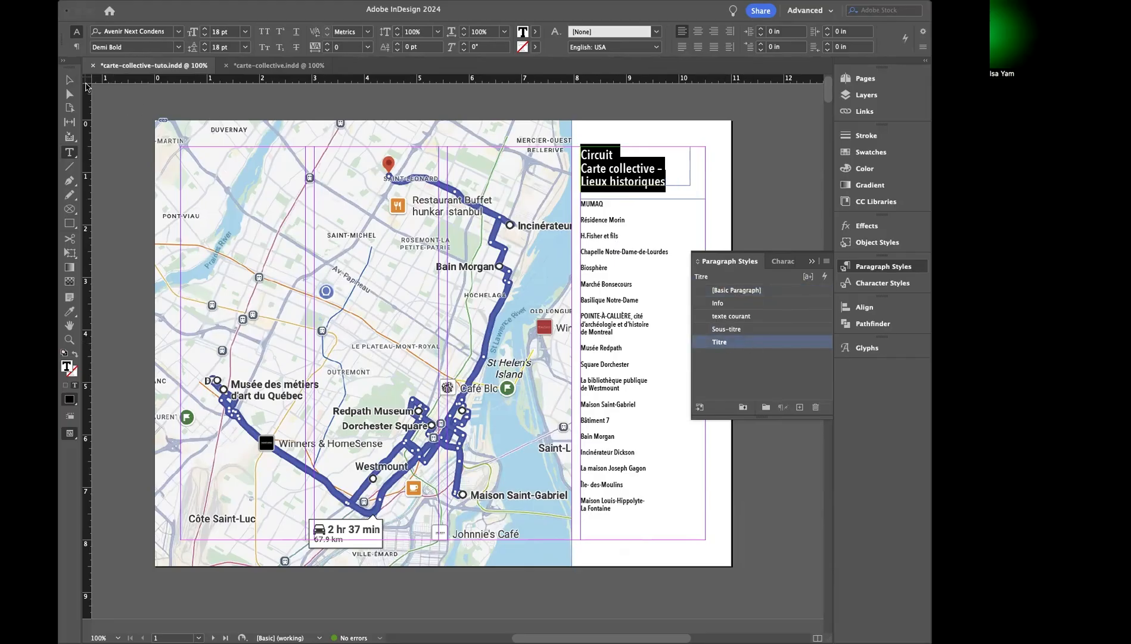
click(69, 79)
Draw a new text frame using the Sous-titre style on the pasteboard just right of the page's upper edge
click(728, 329)
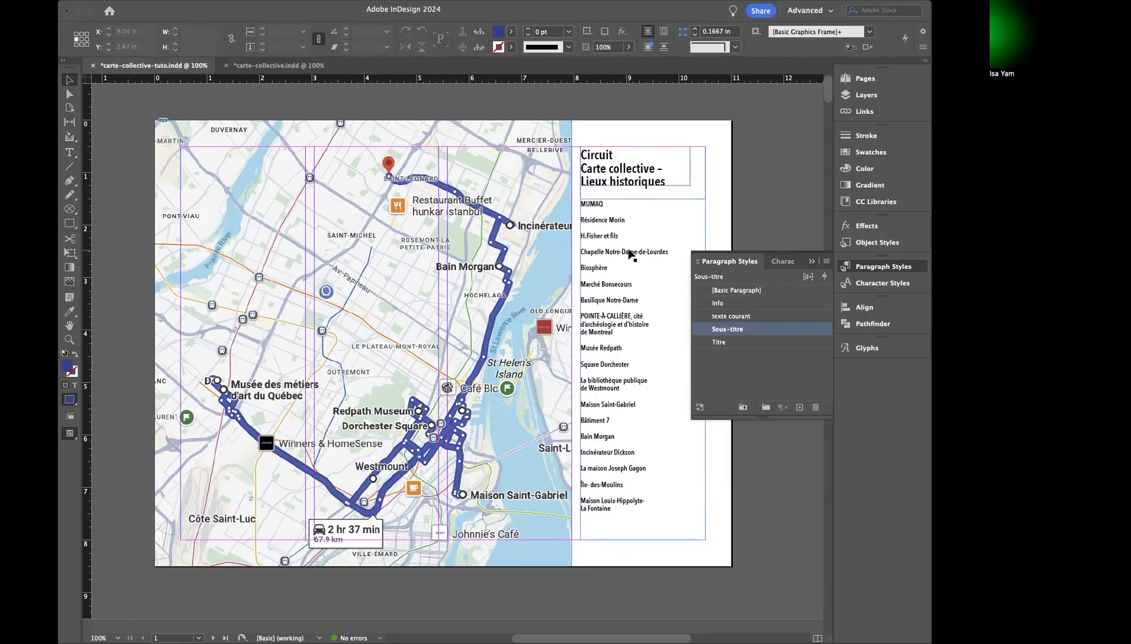
scroll(631, 254, right, 2)
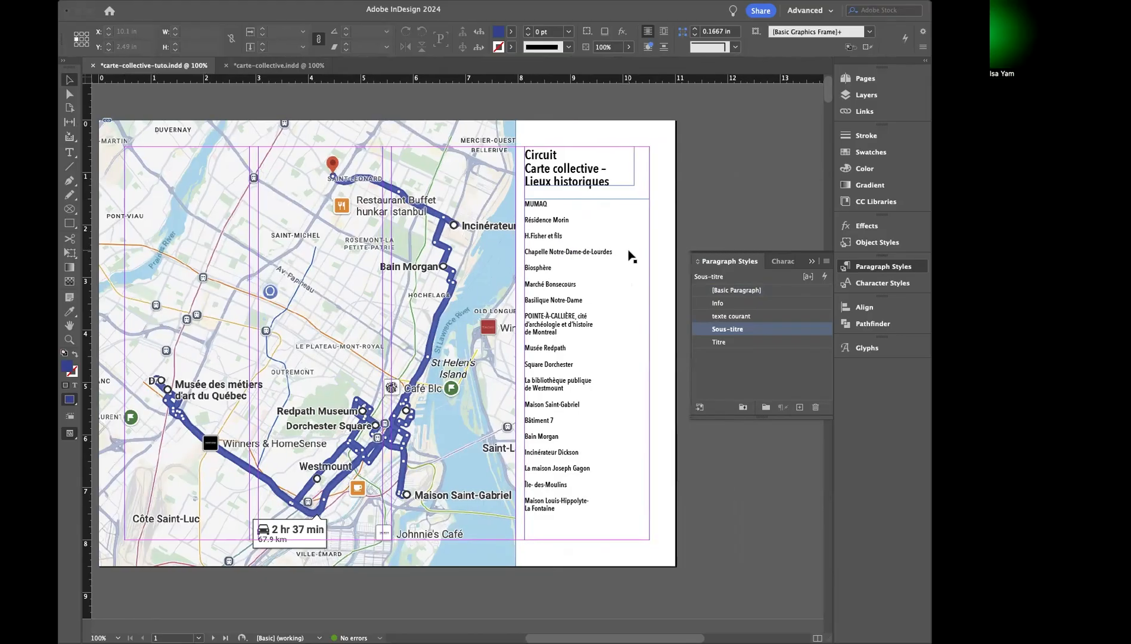
click(608, 298)
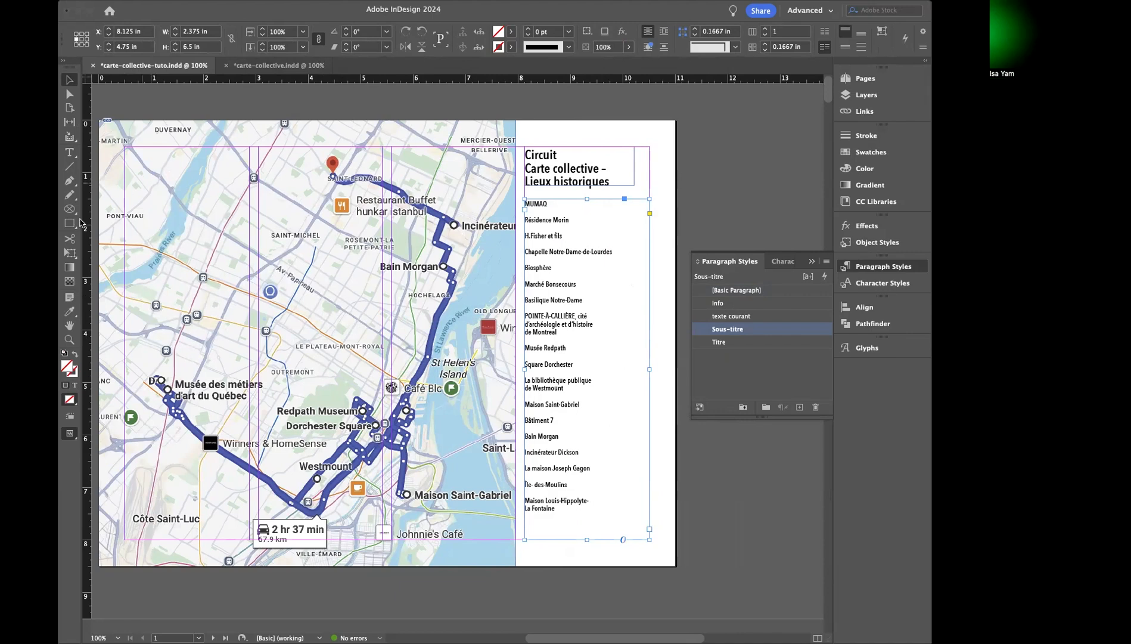
key(t)
drag(683, 120, 782, 231)
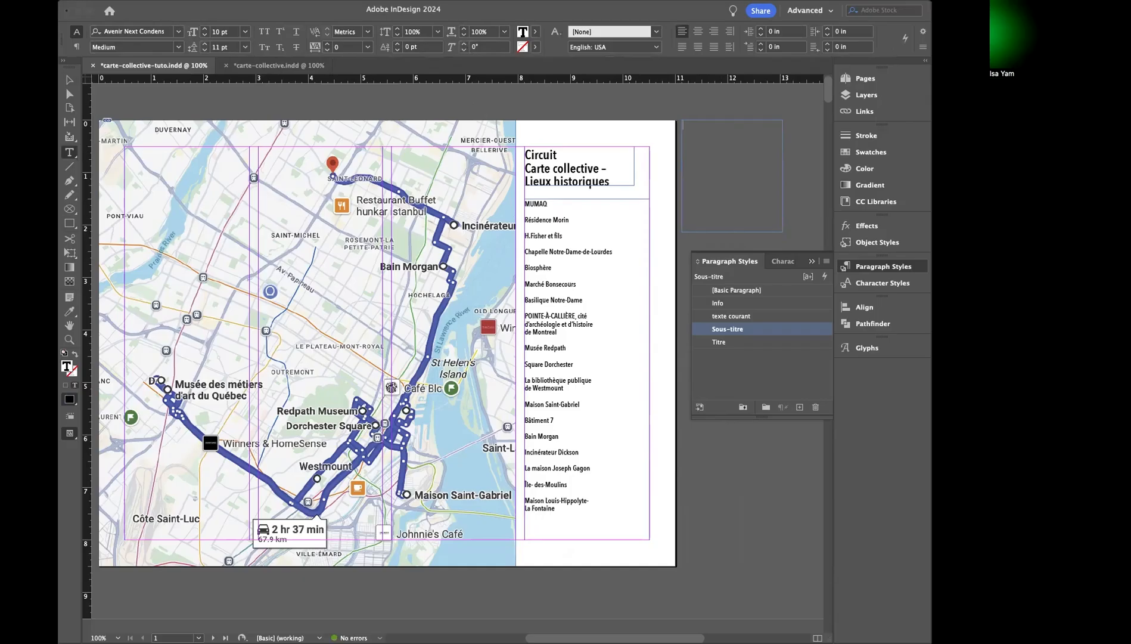
Place the Word document TEXTE-LoremIpsum into the empty text frame on the pasteboard
click(129, 1)
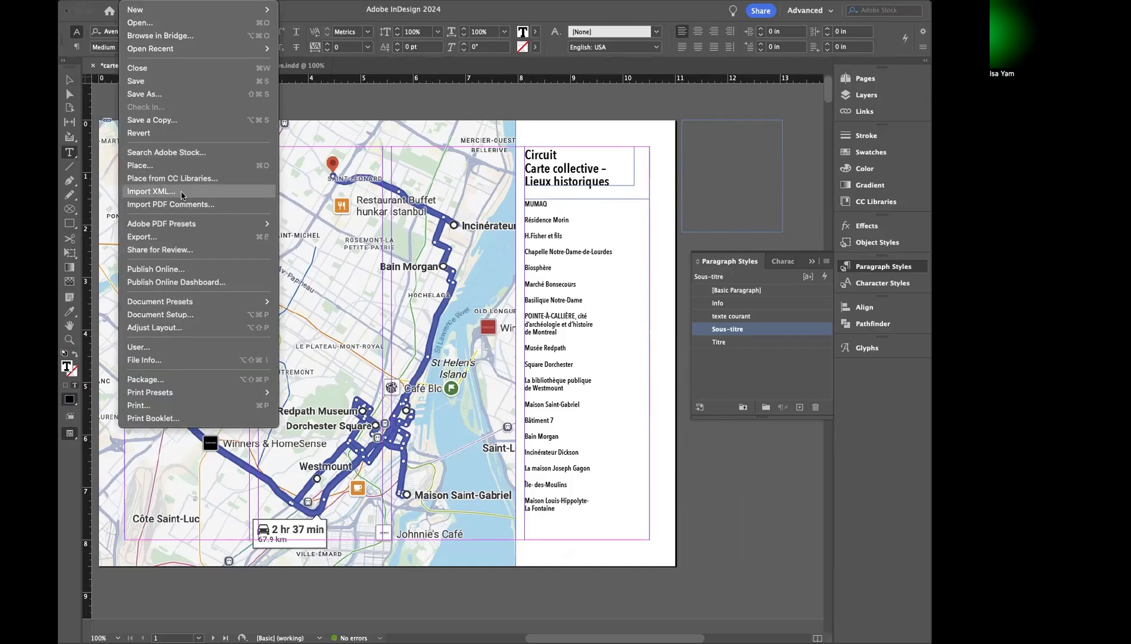
click(141, 166)
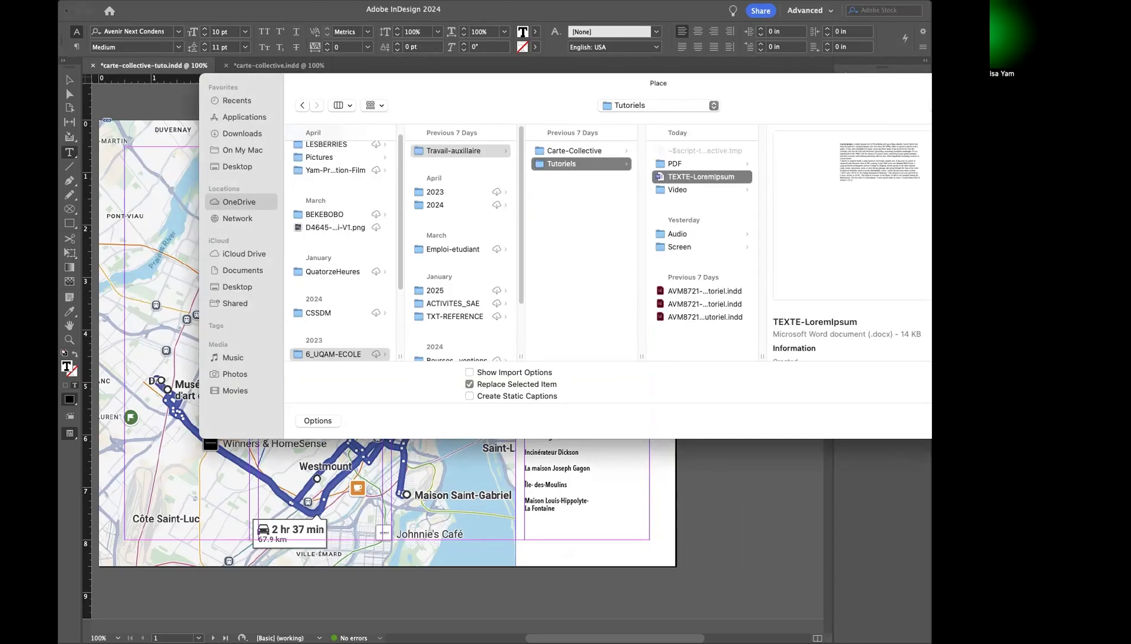
key(Escape)
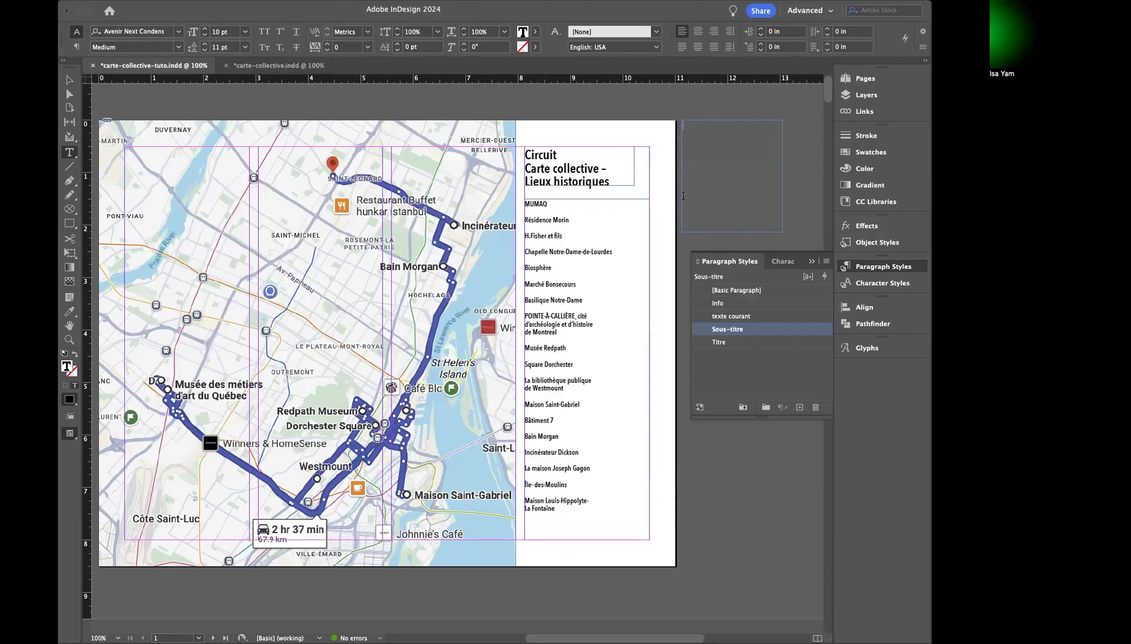
key(super+v)
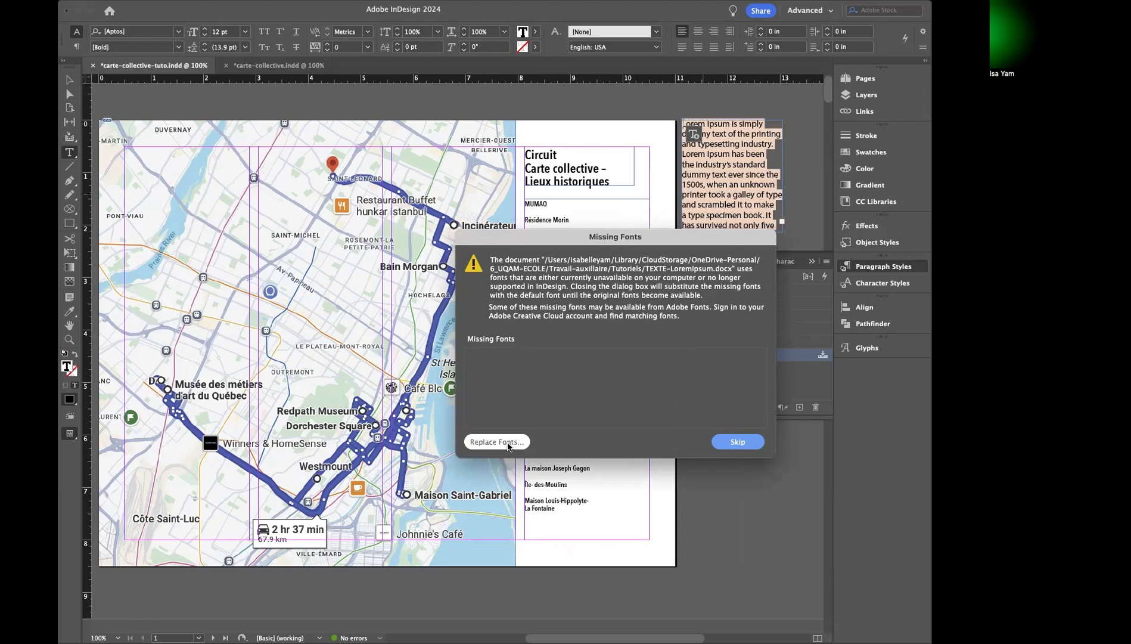
Replace every use of the missing Aptos Bold font with Roboto Regular
click(484, 443)
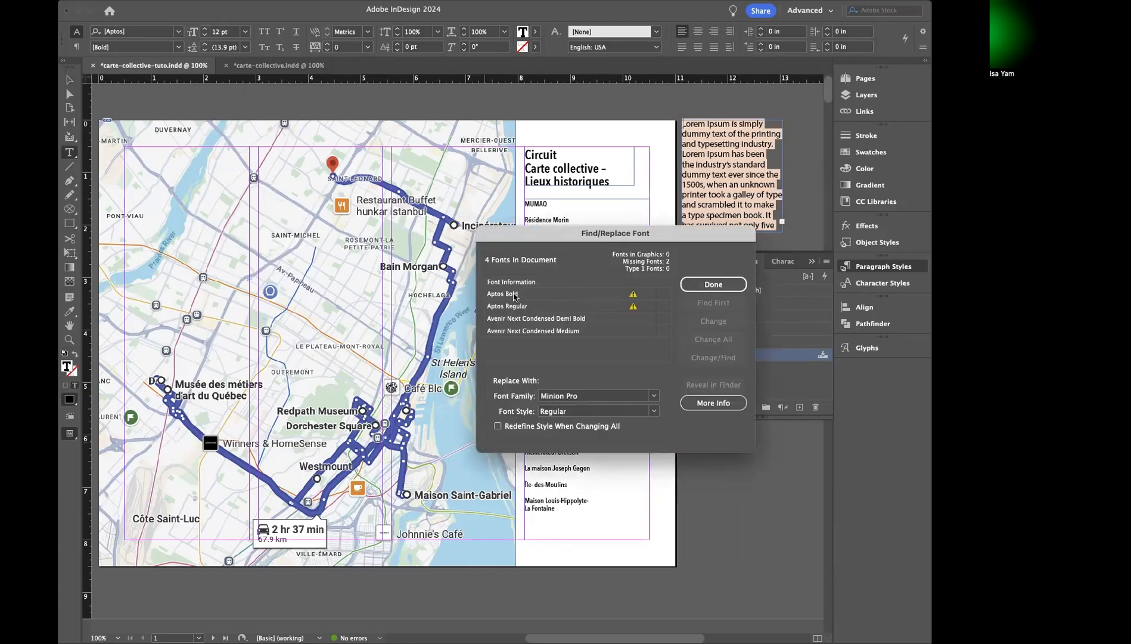
click(518, 295)
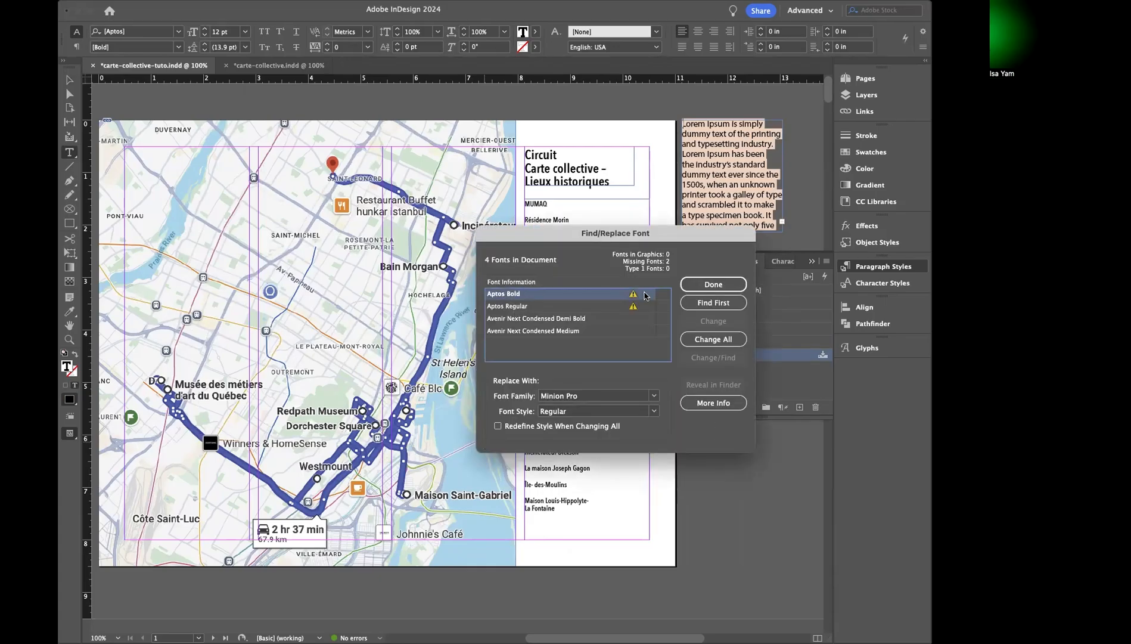
click(654, 396)
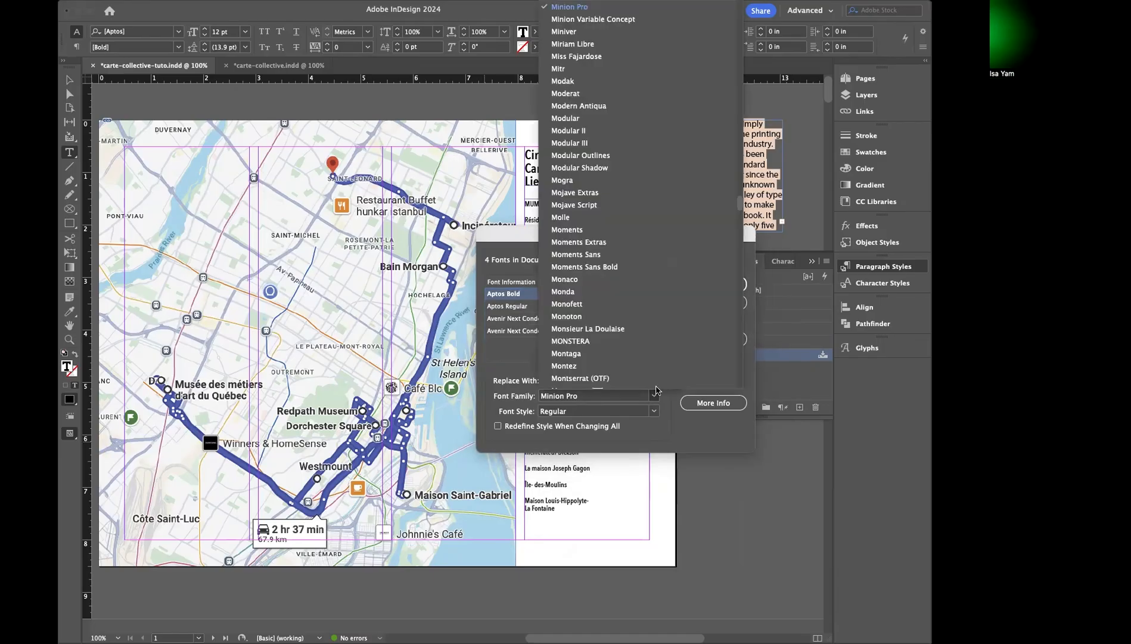
scroll(628, 99, up, 5)
scroll(627, 99, up, 15)
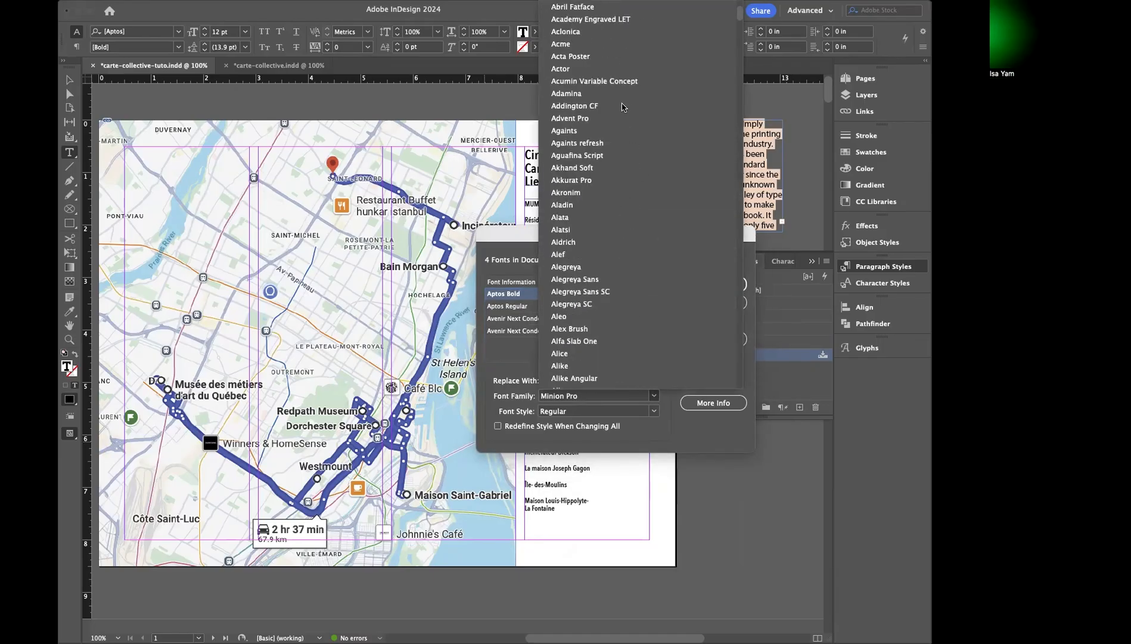
click(563, 6)
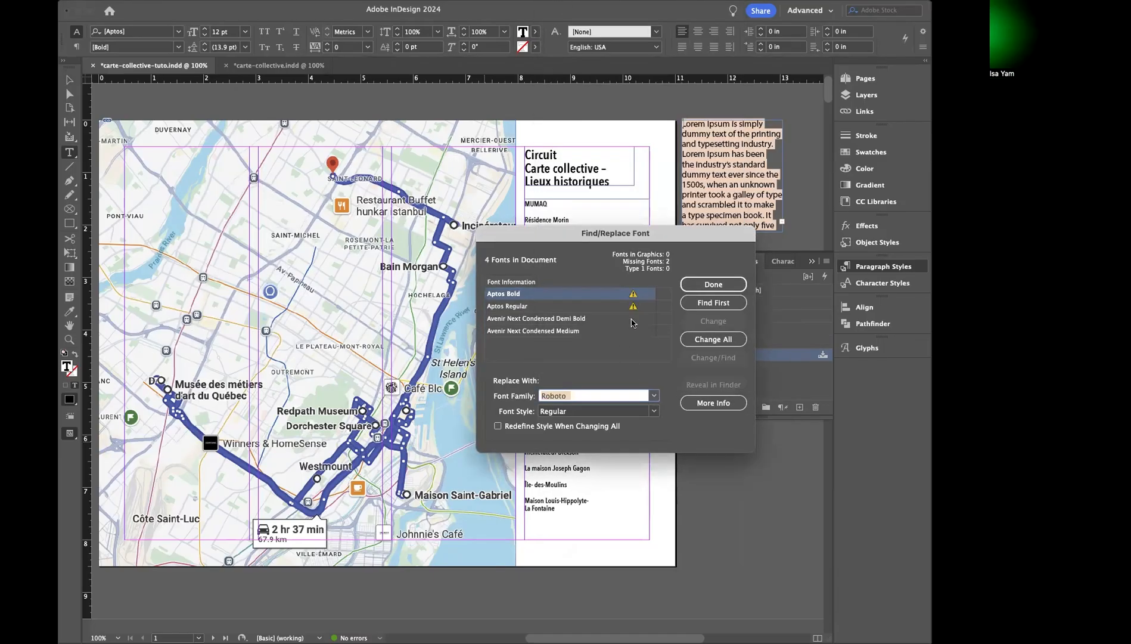
click(713, 339)
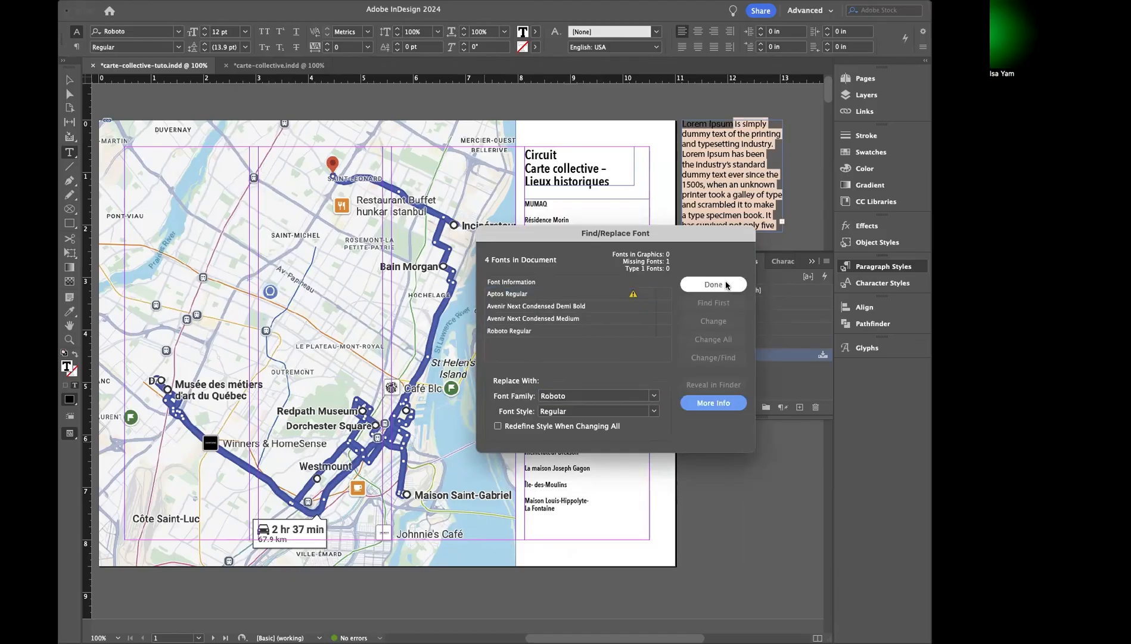
Replace every use of the missing Aptos Regular font with Roboto Regular and close the font replacement
click(628, 295)
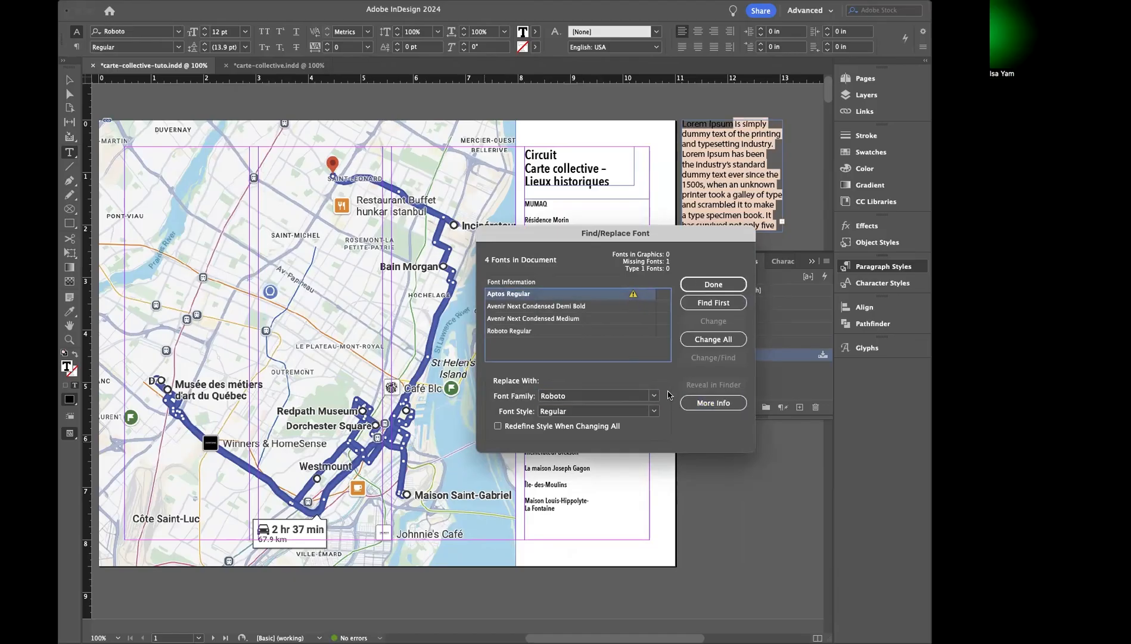
click(728, 339)
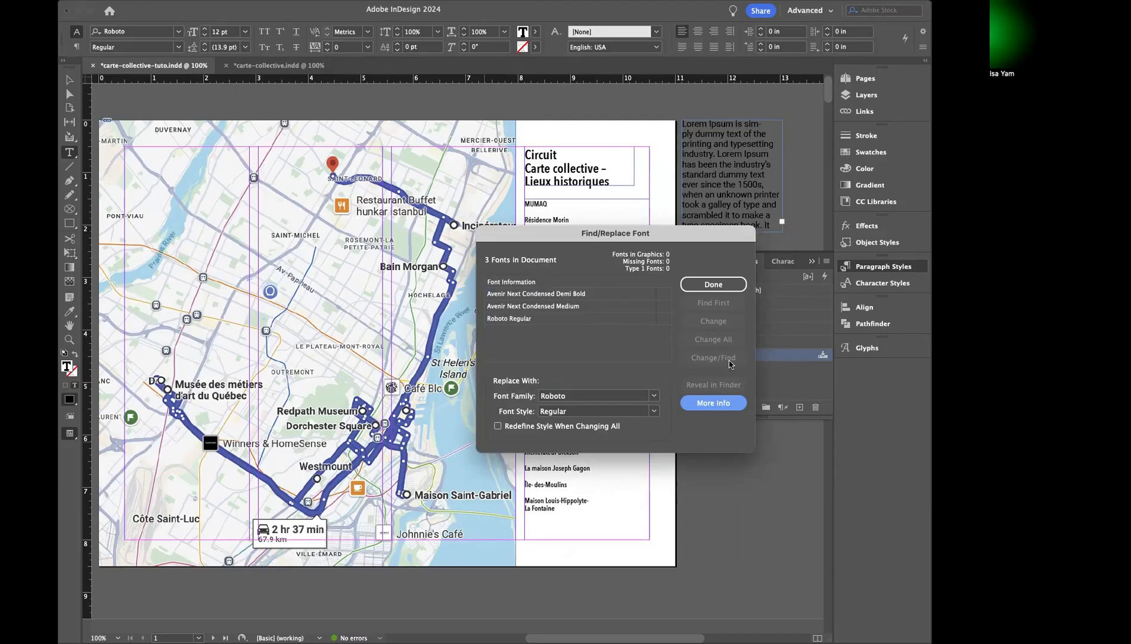
click(714, 285)
Cut the lorem ipsum text frame from page 1 and paste it onto page 2
click(70, 80)
drag(739, 169, 569, 493)
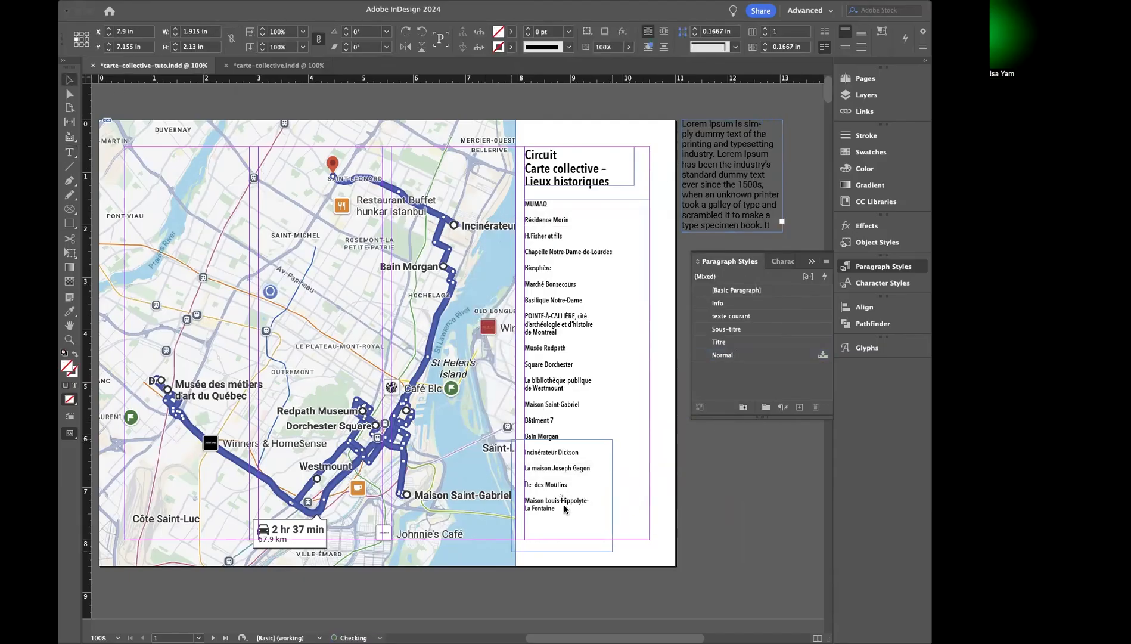
drag(590, 549, 703, 549)
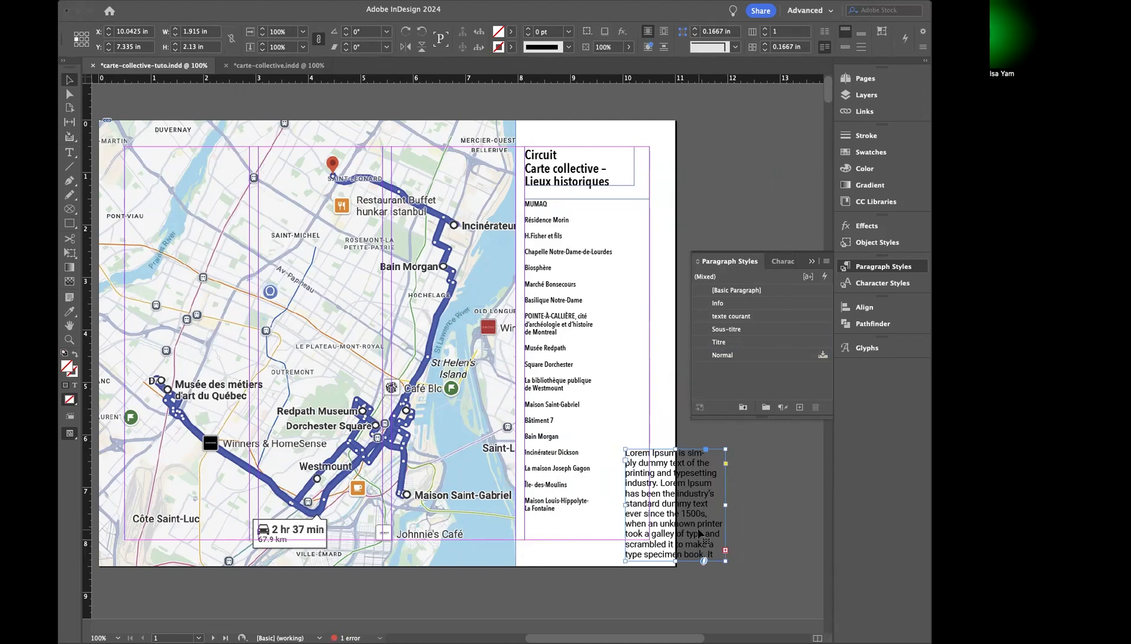
key(Delete)
scroll(362, 484, down, 3)
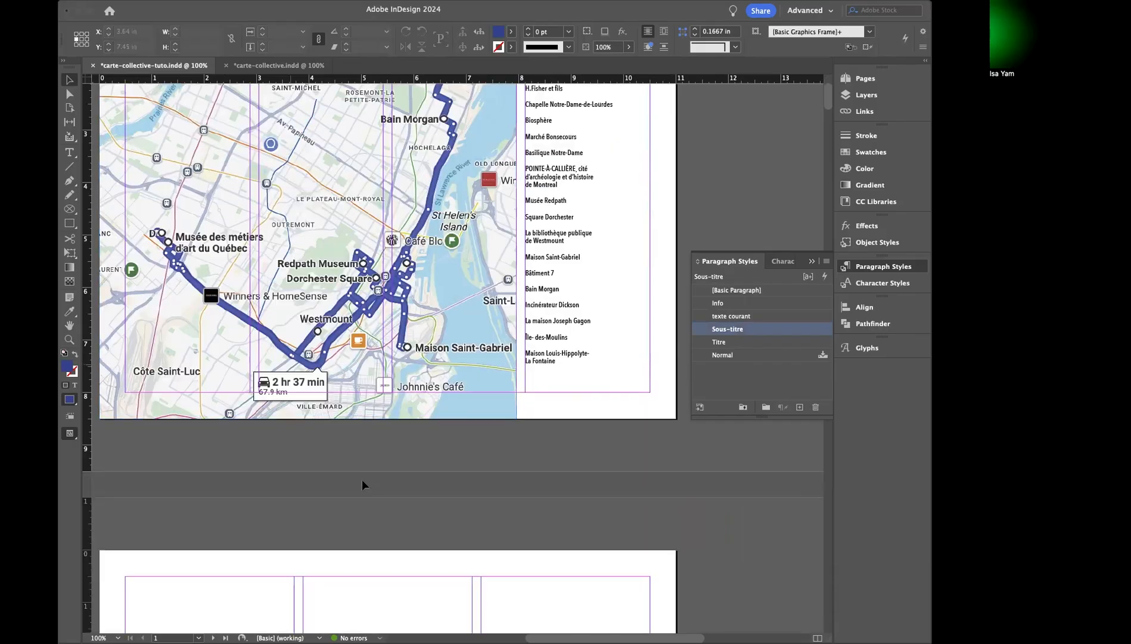
scroll(288, 461, down, 10)
scroll(322, 326, up, 4)
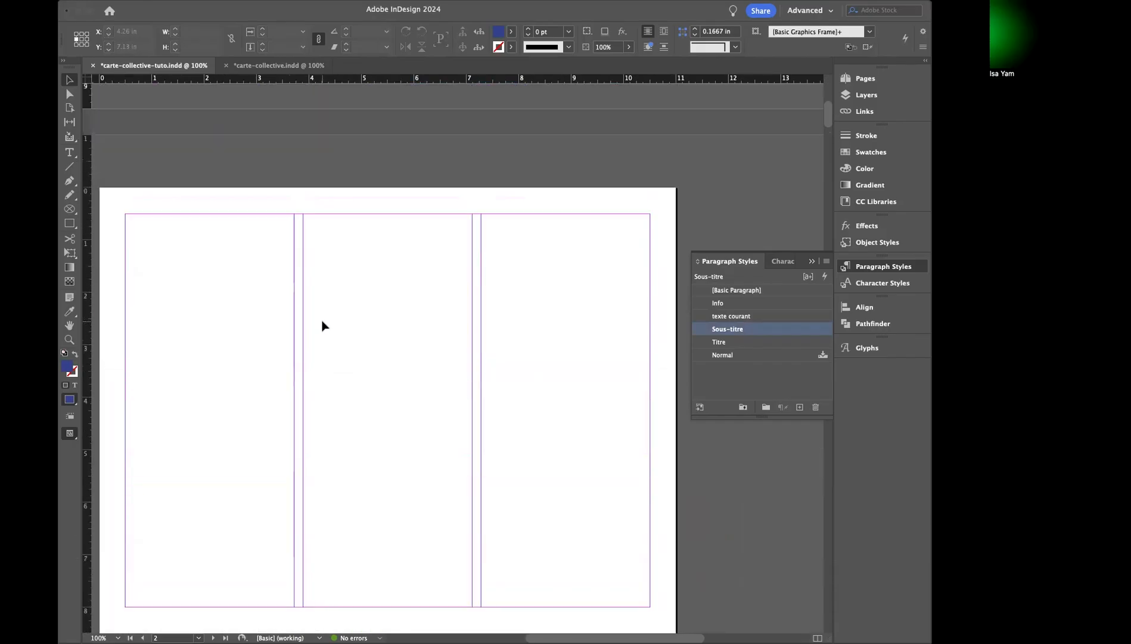
key(ctrl+v)
Fit the text frame to page 2's first column at 3.2222 in wide and 3.75 in high, then lower it to about the 2 in mark
drag(471, 411, 189, 284)
drag(227, 327, 294, 410)
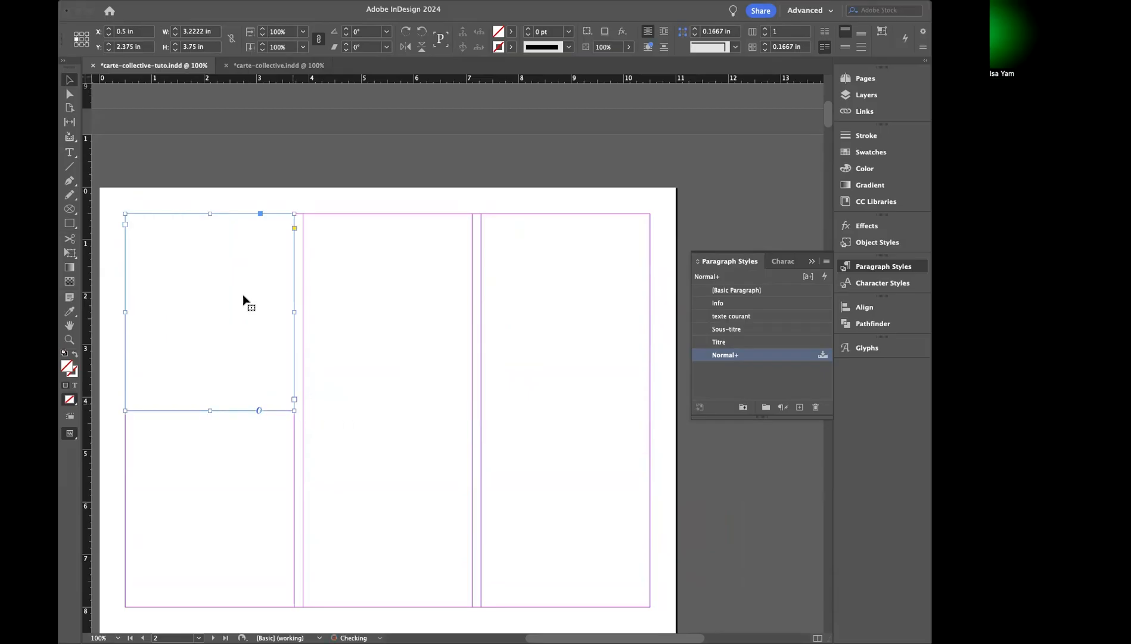
drag(248, 302, 248, 386)
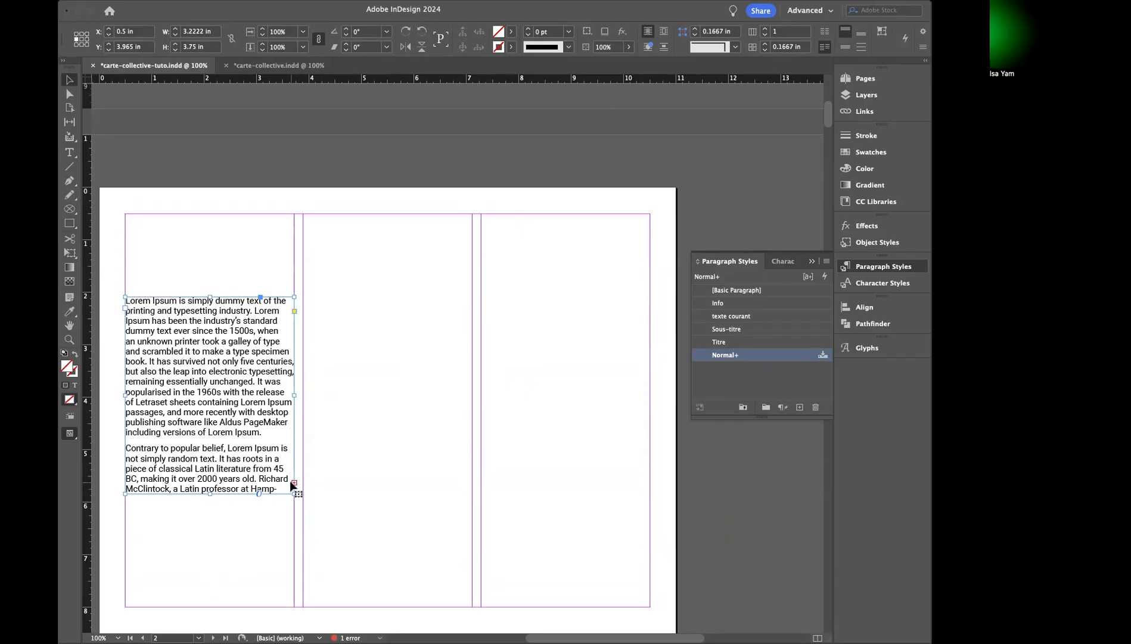
Flow the overset text into a linked 3.2222 by 3.75 in frame in the second column, level with the first frame
click(294, 483)
click(295, 484)
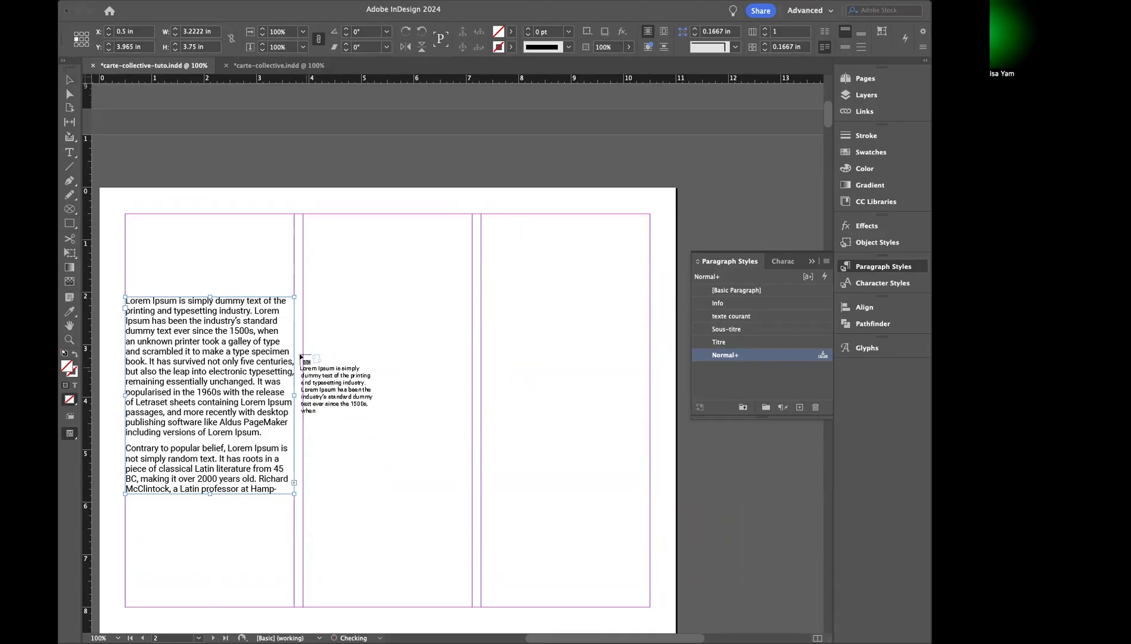
drag(305, 298, 472, 496)
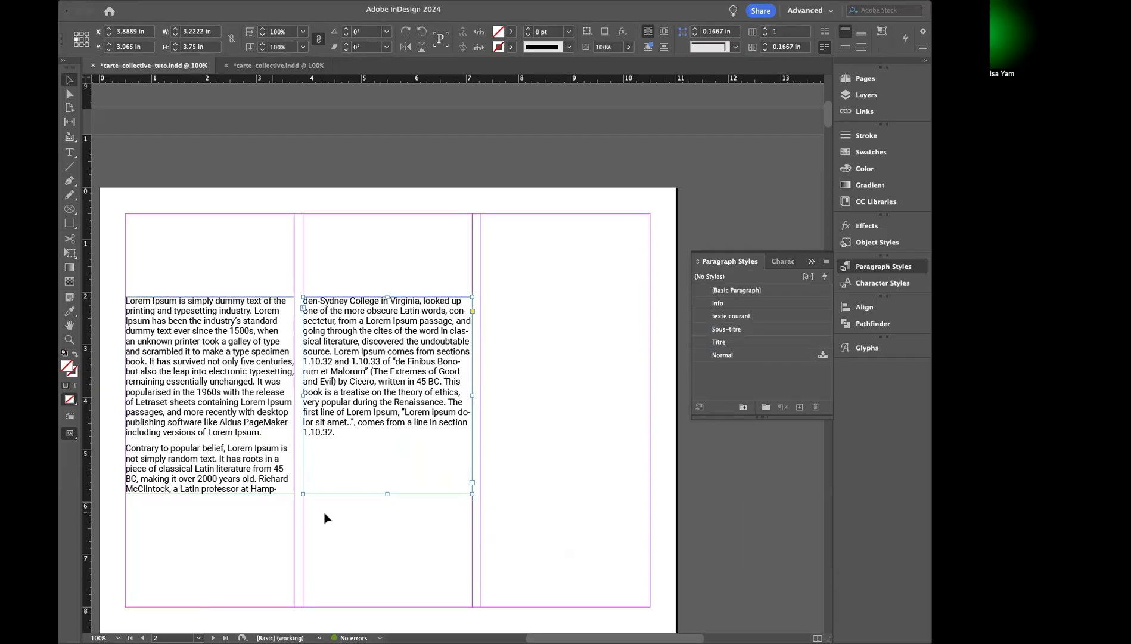
Move both linked text frames down together so their lower edges meet page 2's bottom margin
drag(165, 277, 396, 483)
drag(434, 396, 436, 470)
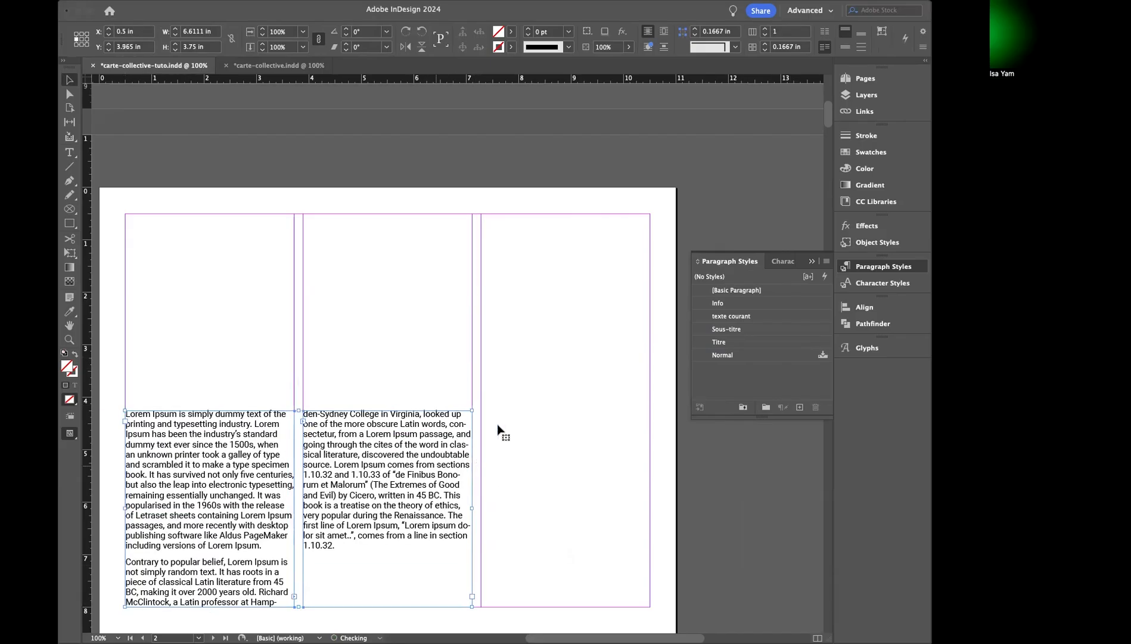
click(530, 397)
Draw a small blue circle with the Ellipse tool beside the MUMAQ entry on page 1
scroll(477, 432, up, 1)
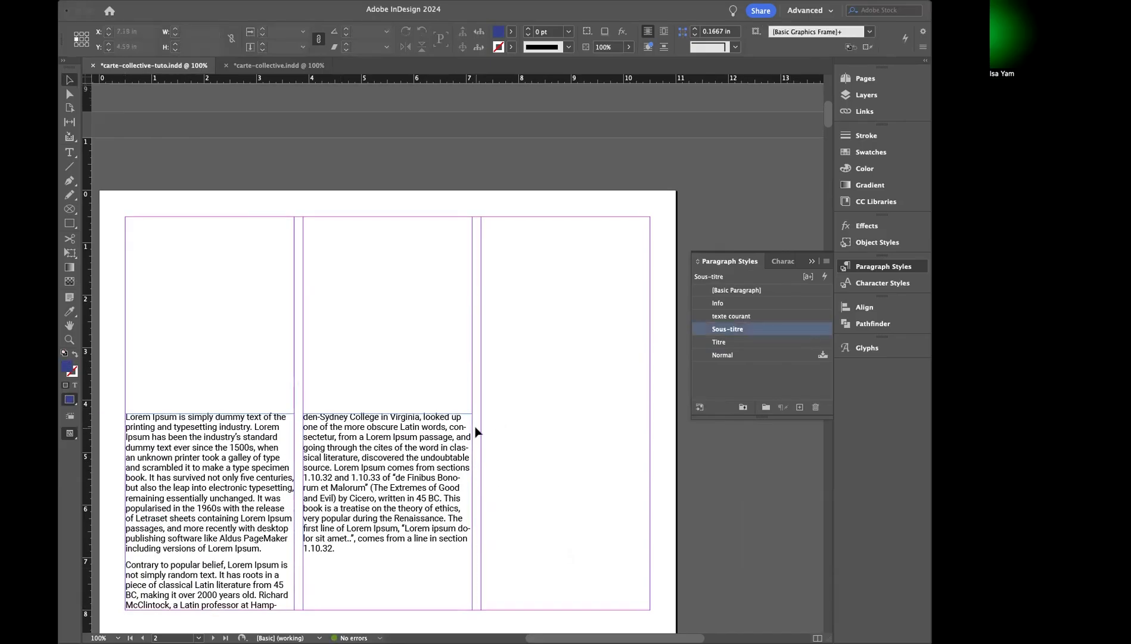
scroll(477, 432, up, 10)
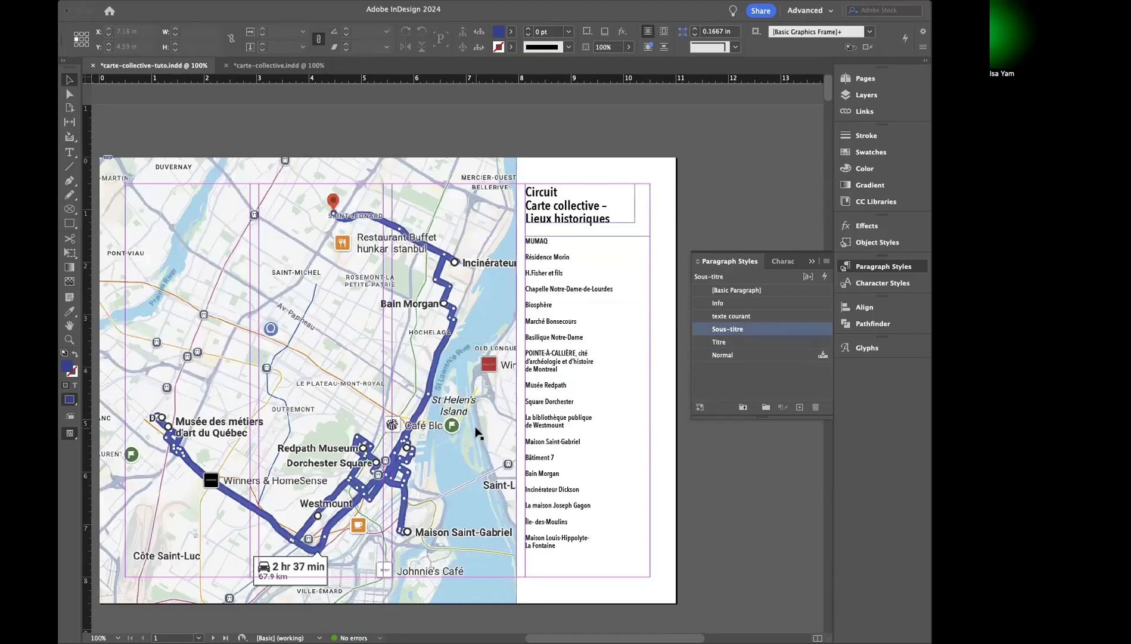
scroll(578, 293, down, 1)
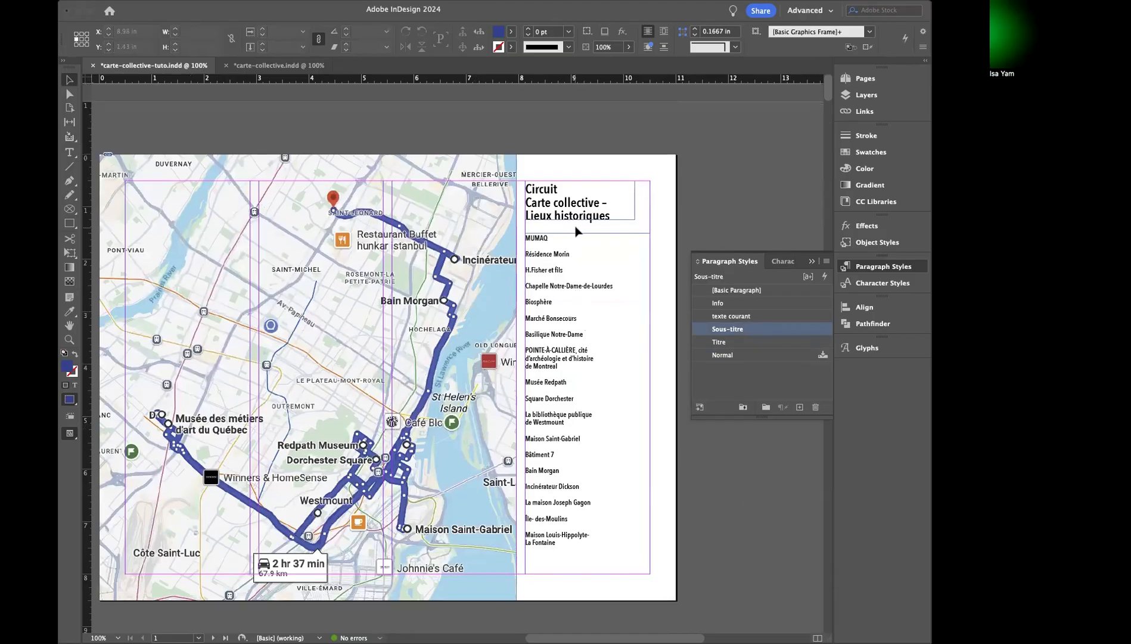
click(70, 225)
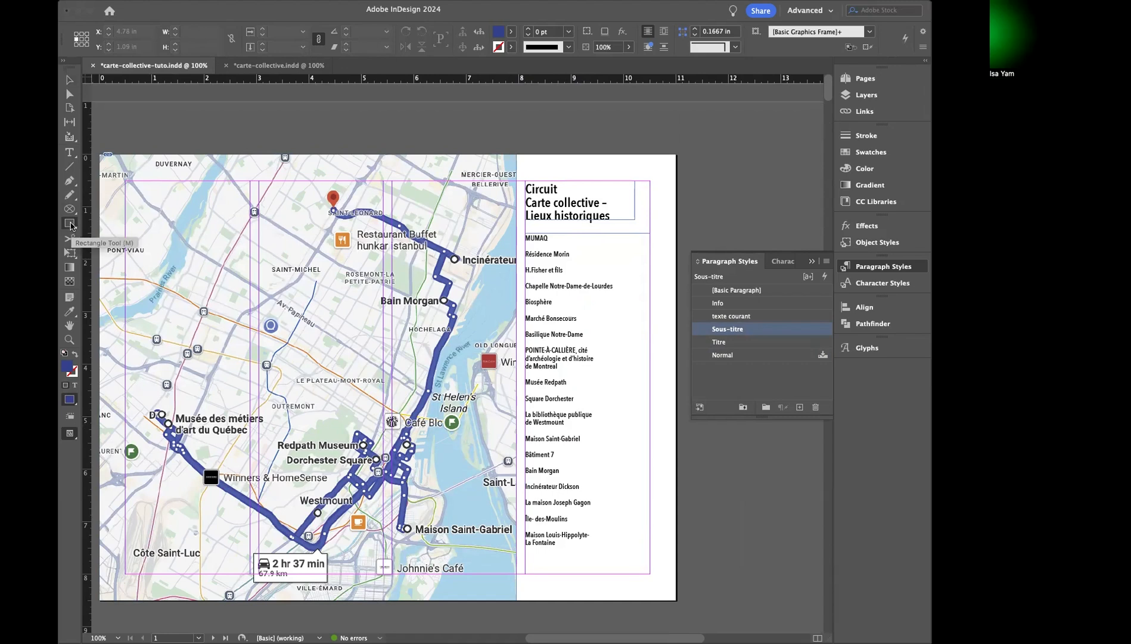
click(70, 225)
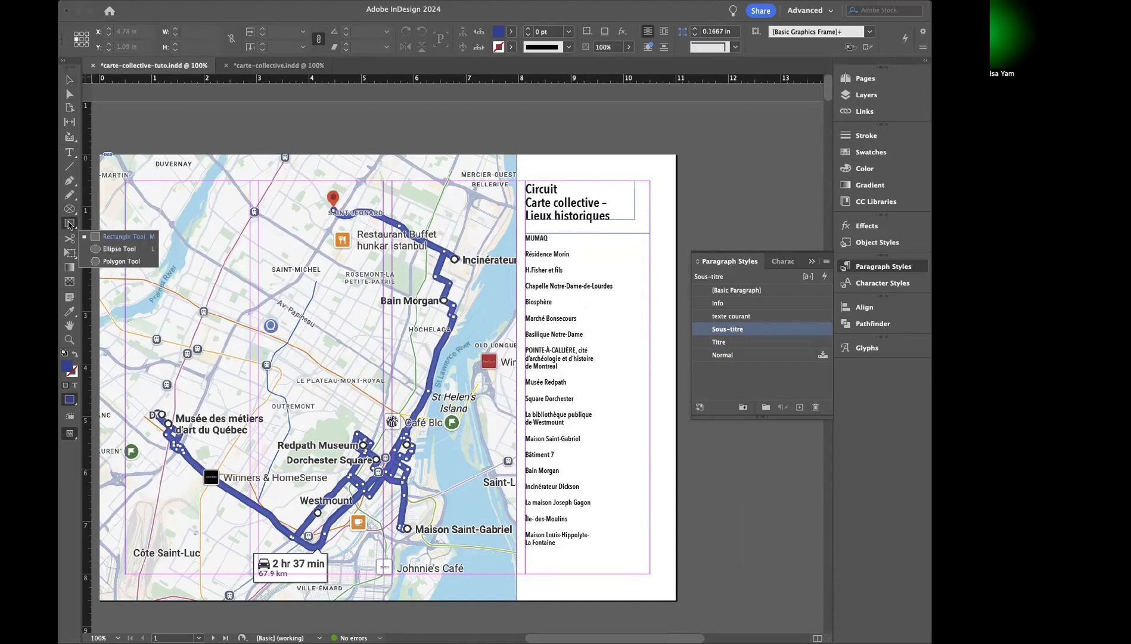
click(75, 228)
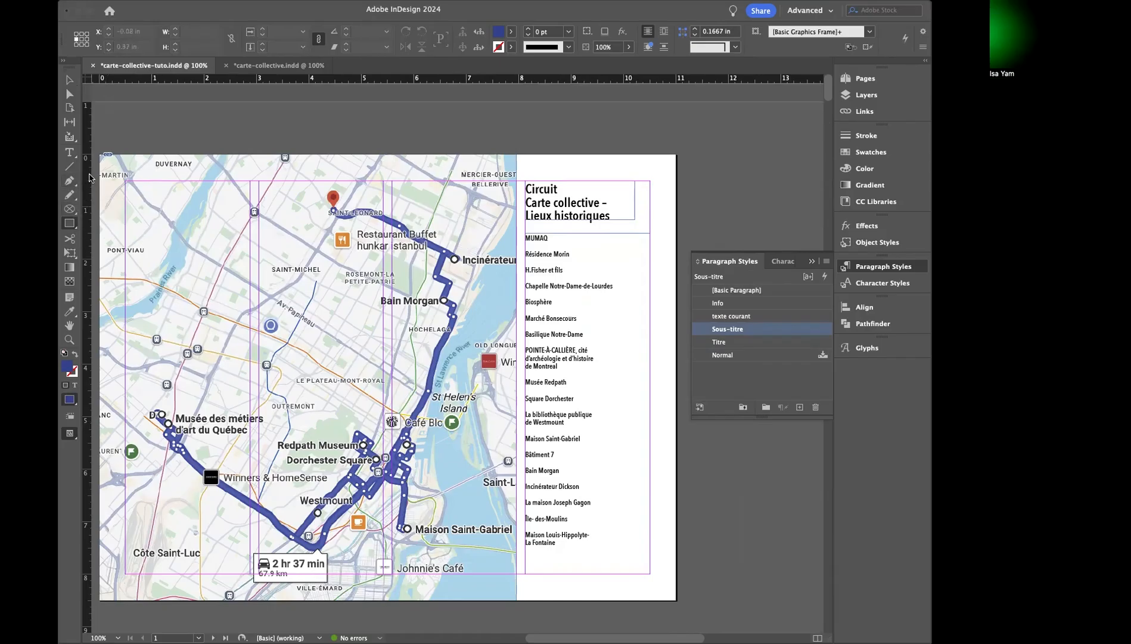
click(72, 228)
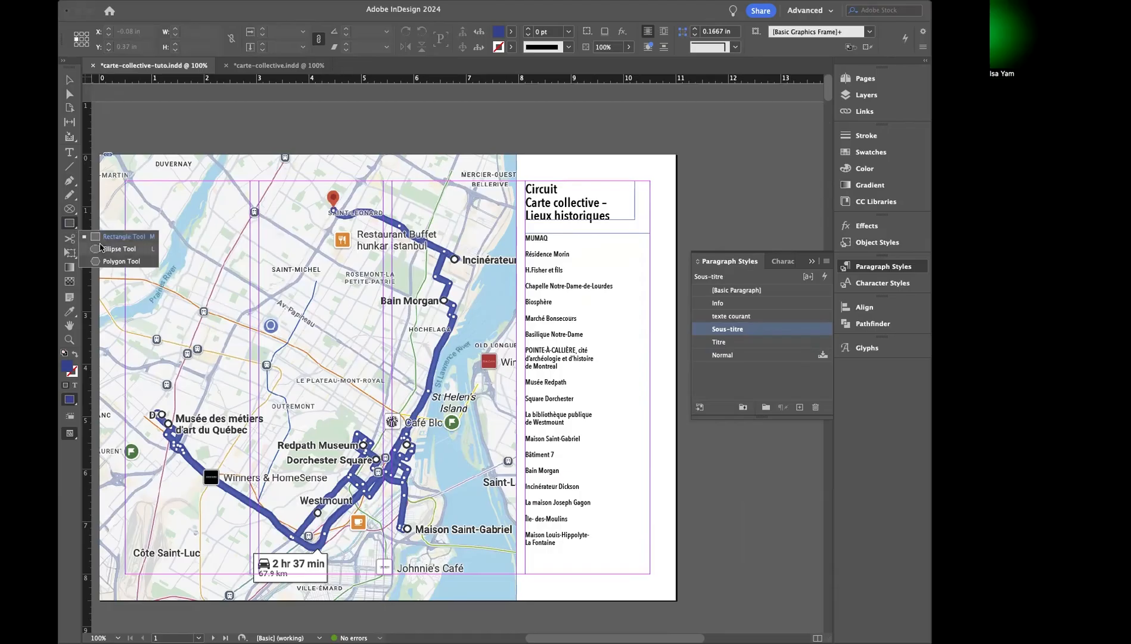
click(104, 262)
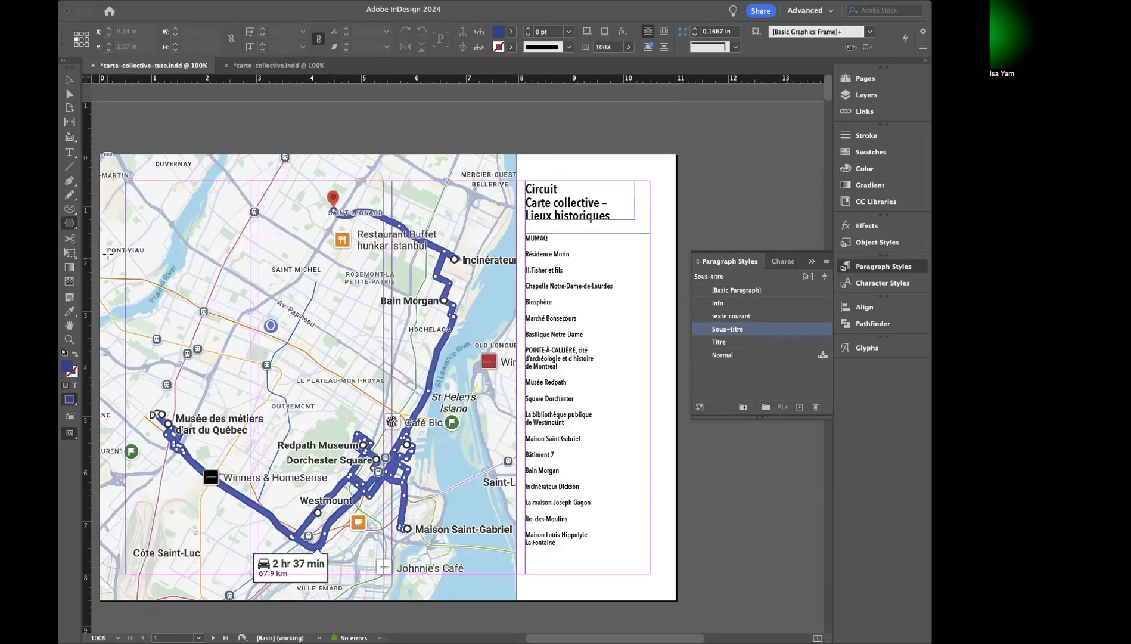
click(73, 169)
click(70, 225)
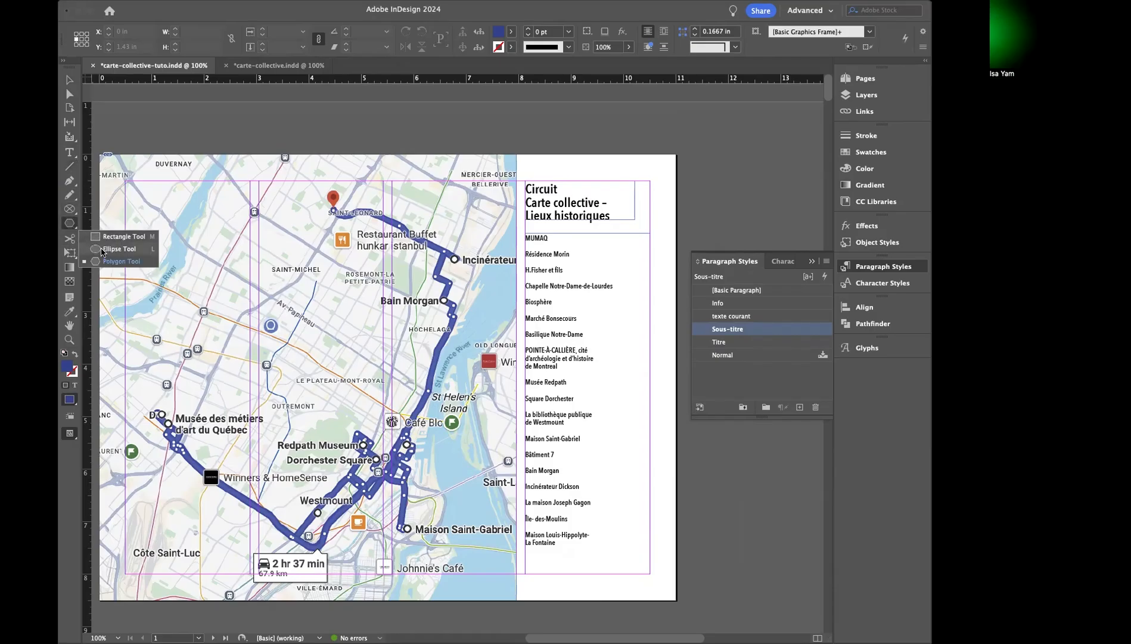
click(100, 250)
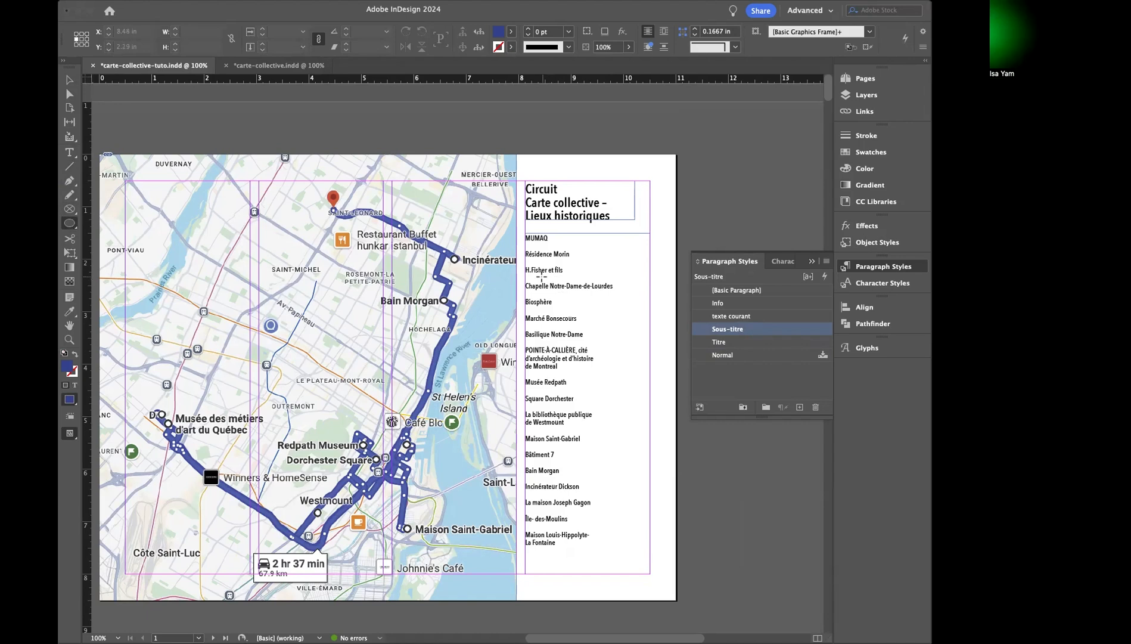
drag(516, 233, 529, 245)
Narrow the list frame to 2 in wide from its left edge and move the circle into the freed space beside MUMAQ
key(v)
click(578, 374)
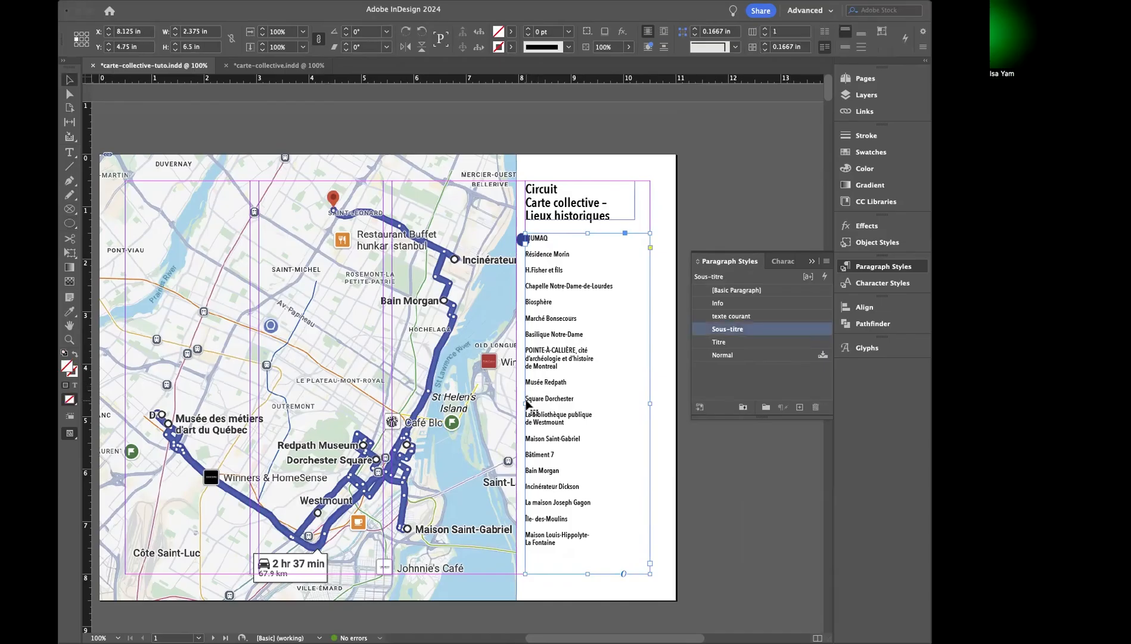
drag(534, 403, 540, 403)
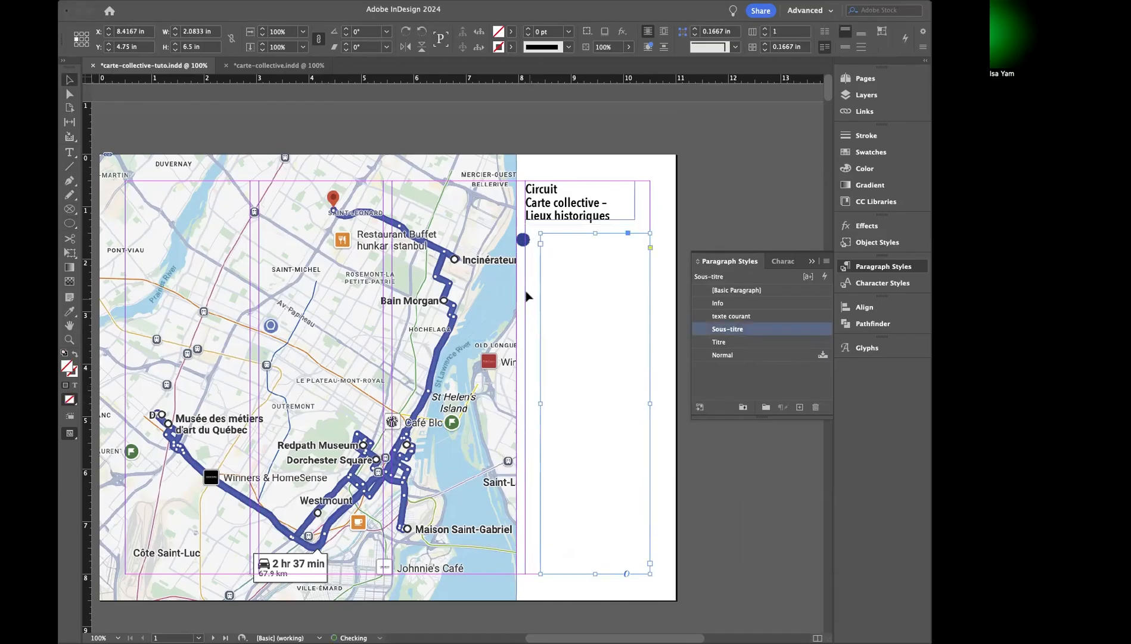
drag(524, 243, 538, 239)
click(555, 264)
drag(542, 404, 545, 404)
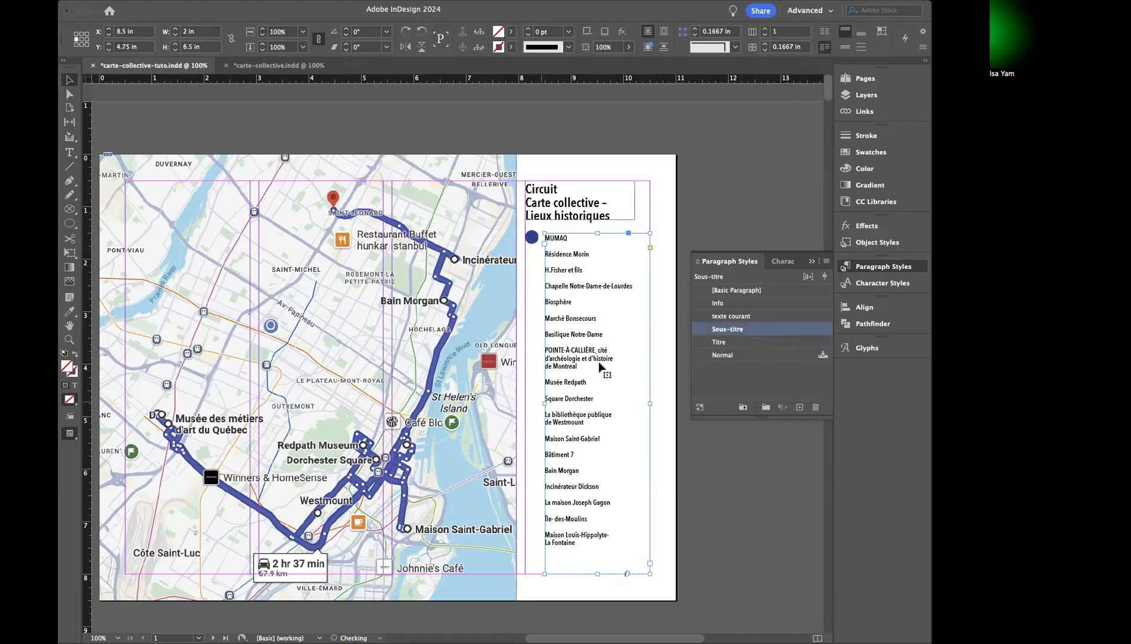
Fill the circle beside MUMAQ with the Ligne metro orange swatch
click(875, 153)
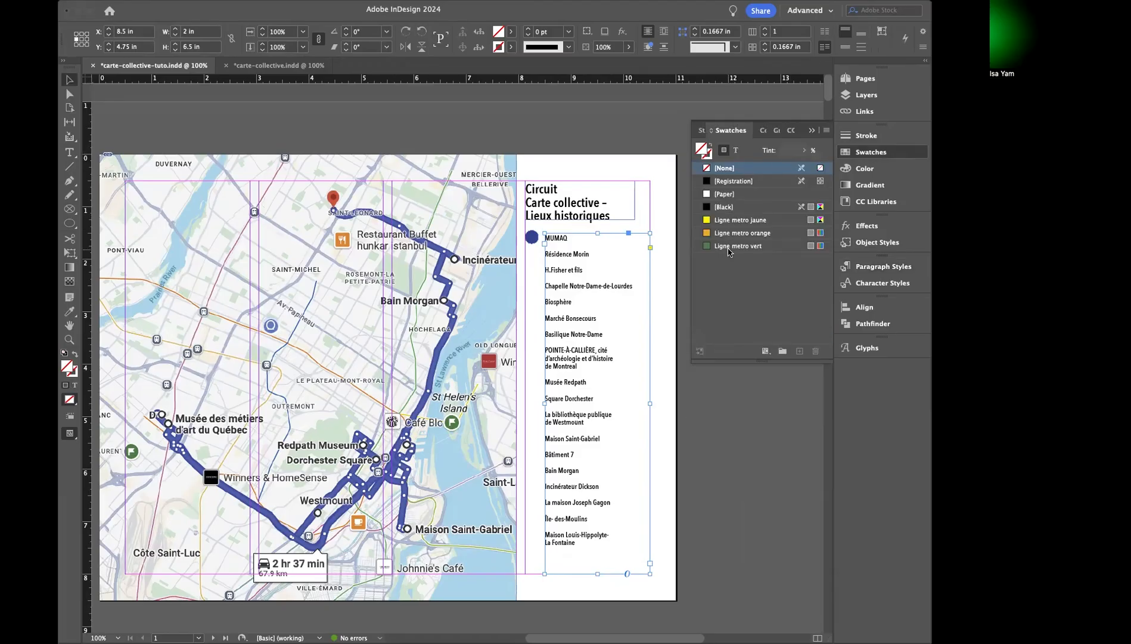
click(533, 239)
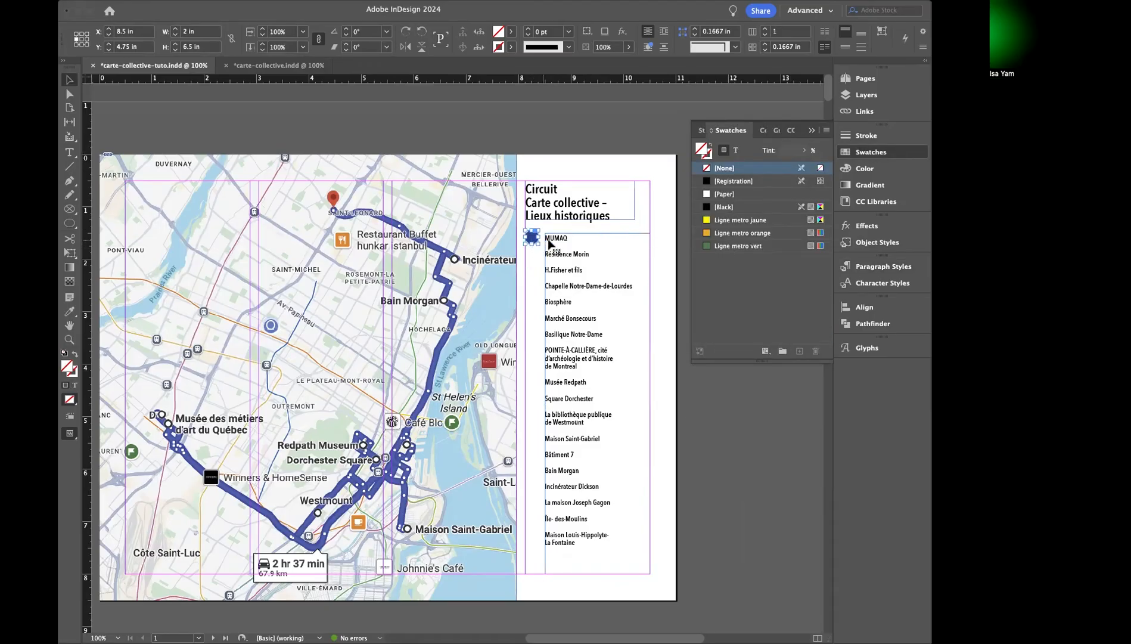
click(743, 233)
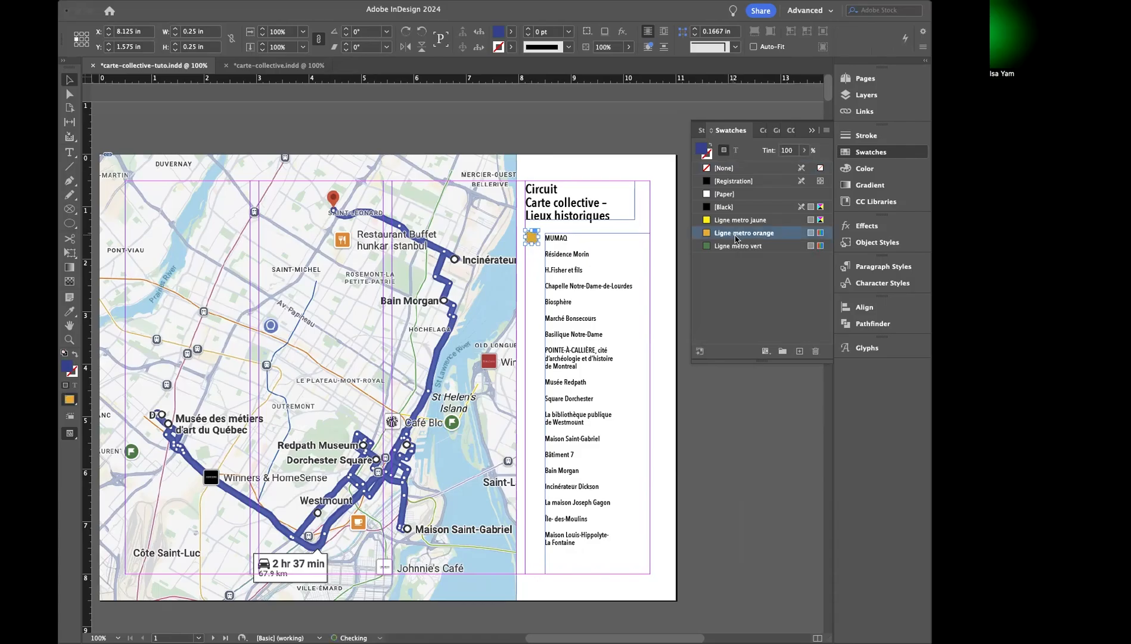
click(528, 274)
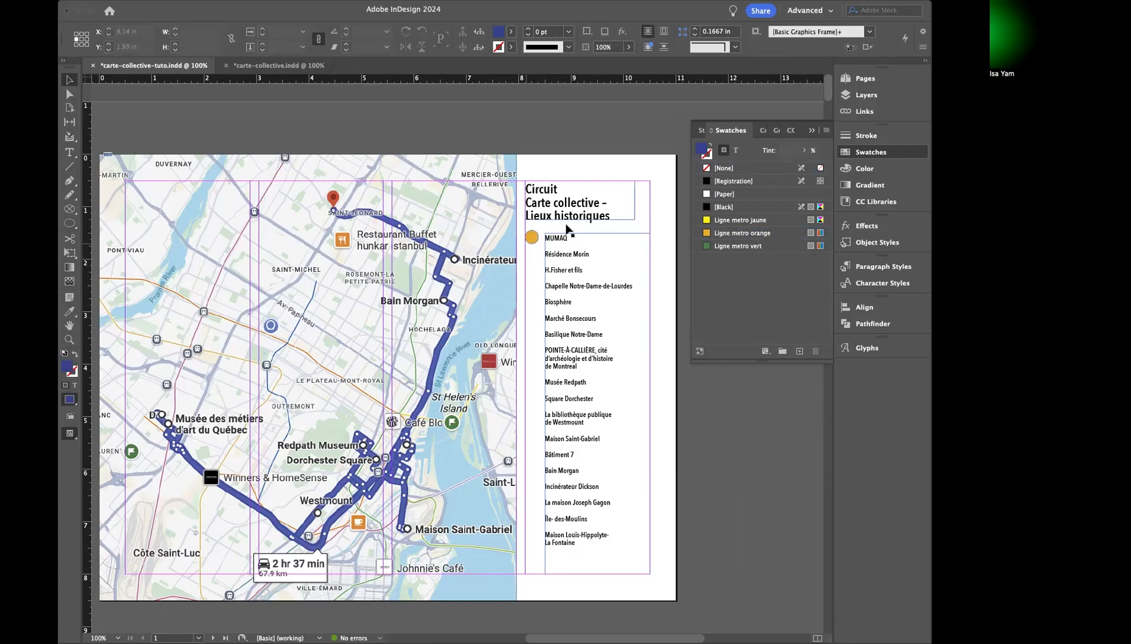
click(904, 152)
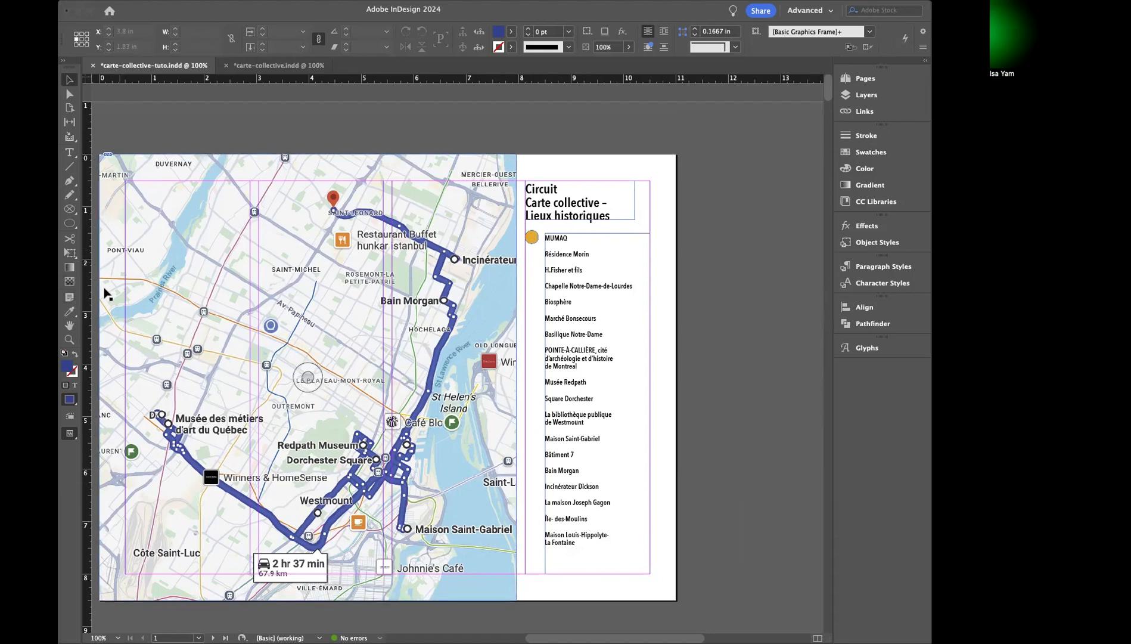
Create a small text frame over the orange circle and enter the number 1 in it
click(70, 339)
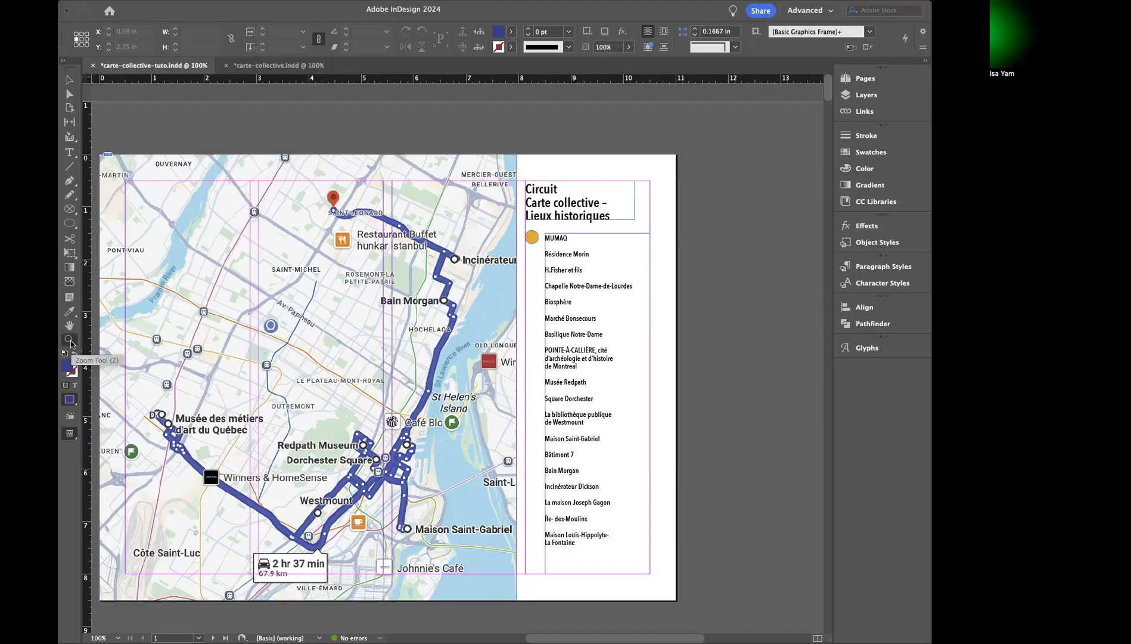
click(555, 248)
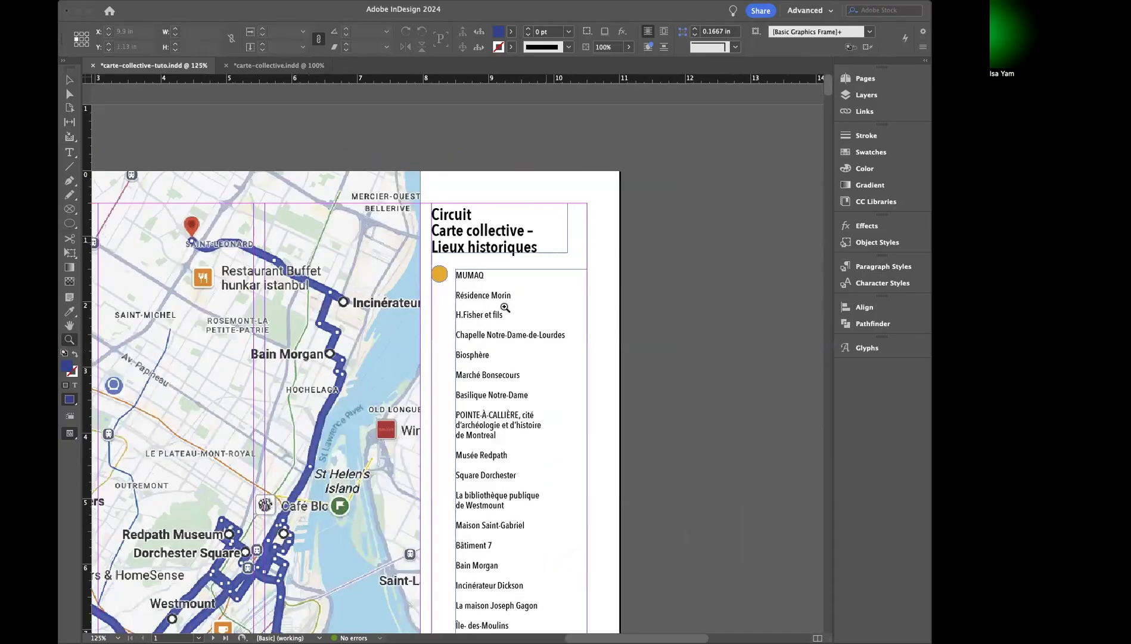
click(471, 287)
click(449, 323)
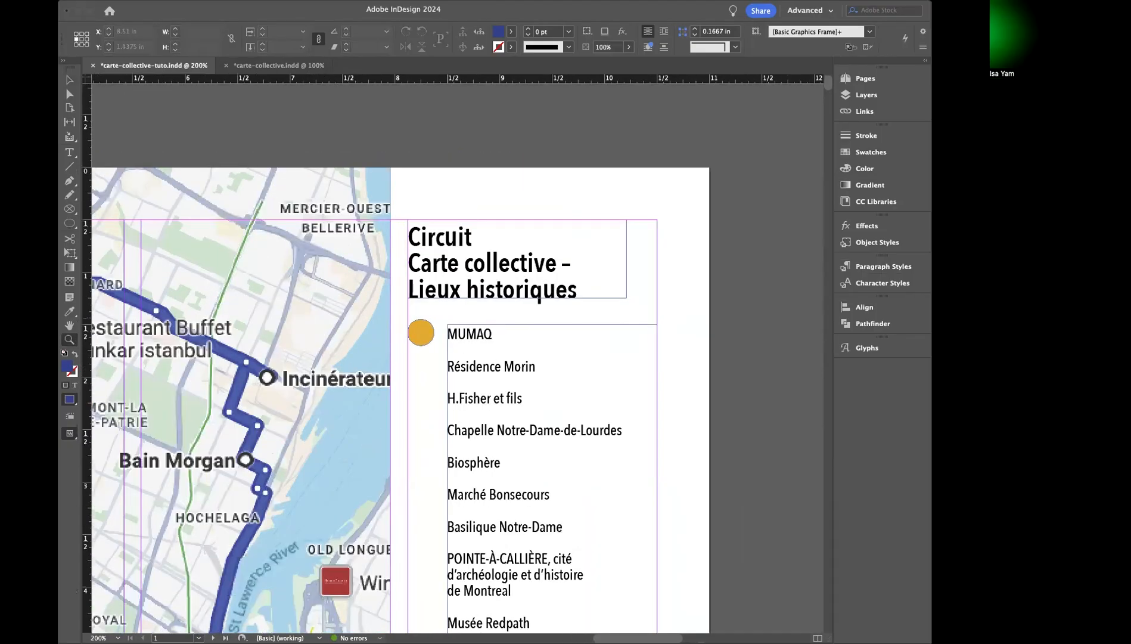
click(70, 152)
drag(394, 321, 437, 356)
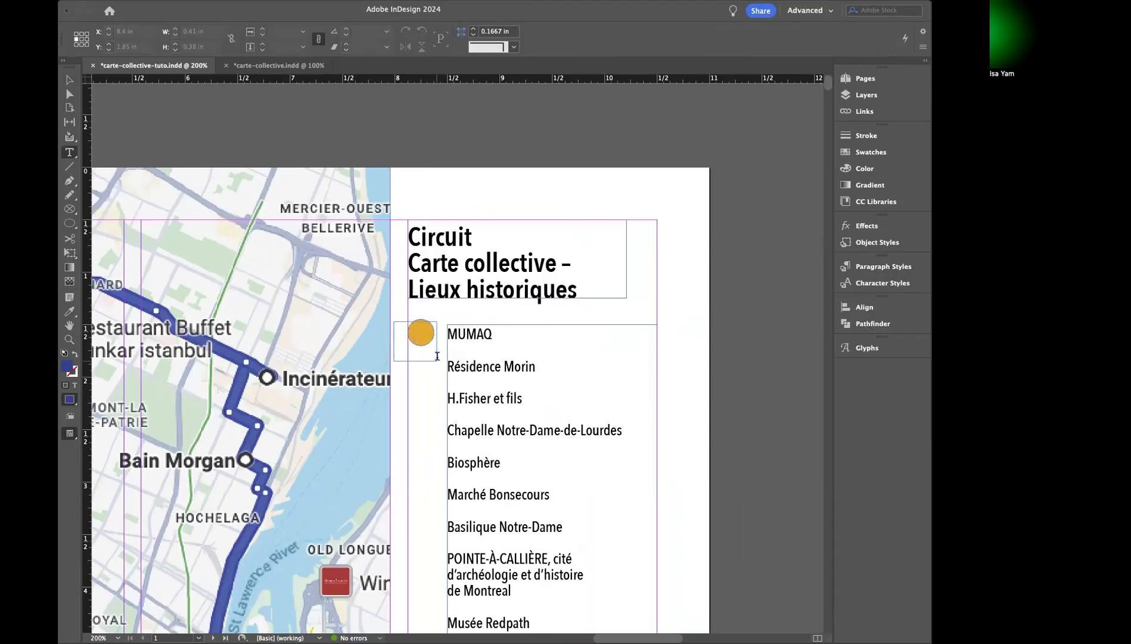
text(1)
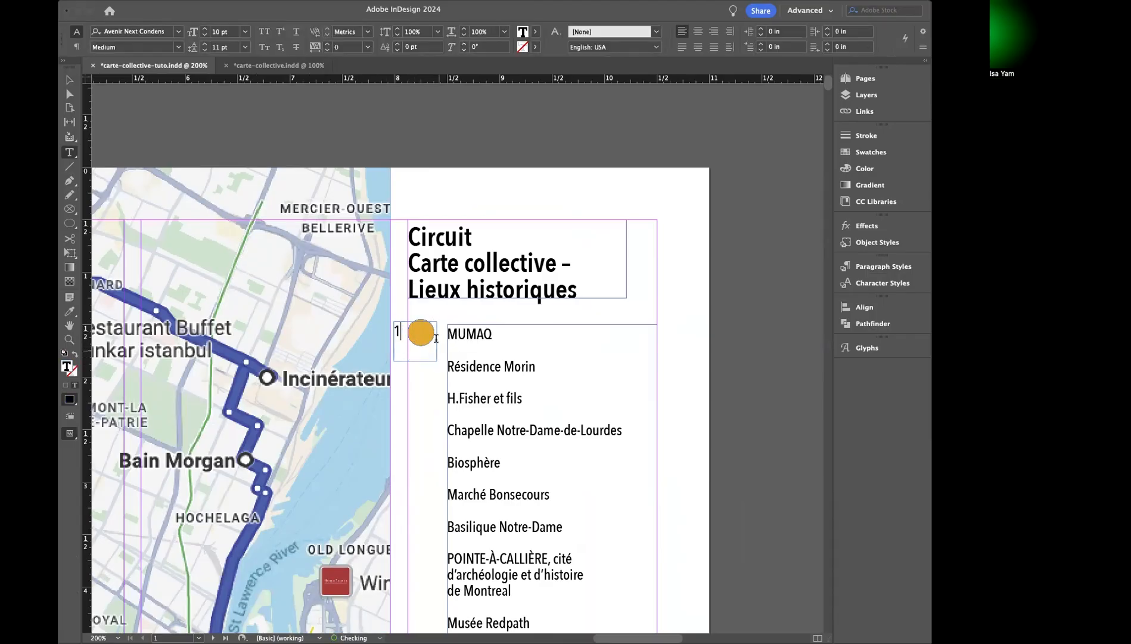
Color the number 1 with the Paper swatch and set its font style to Bold
drag(405, 331, 391, 331)
click(875, 153)
click(727, 195)
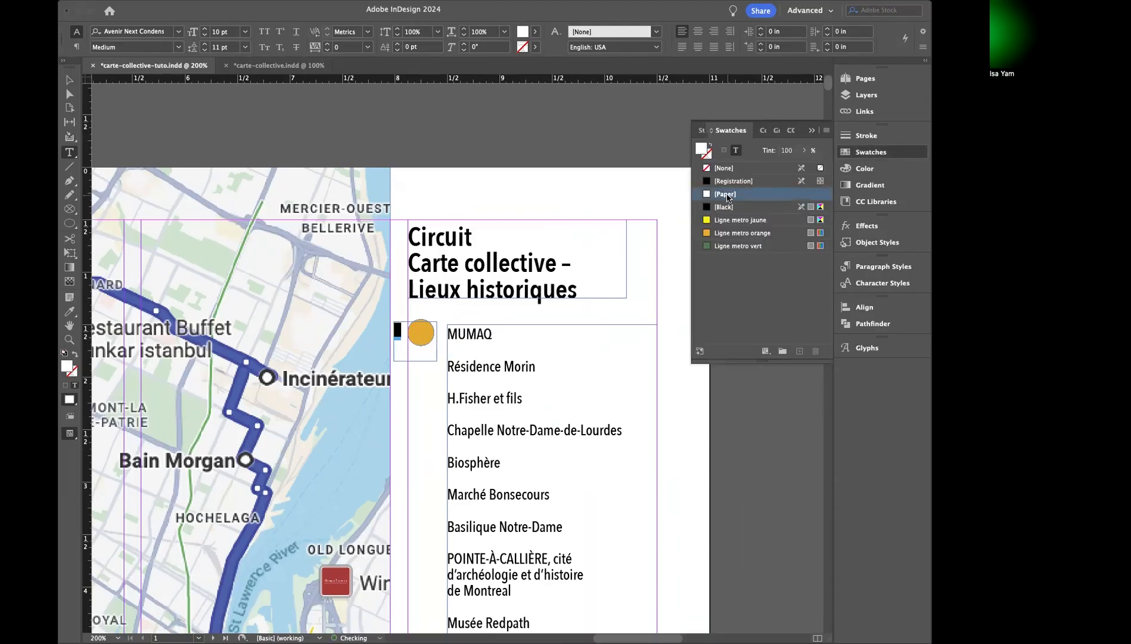
click(853, 157)
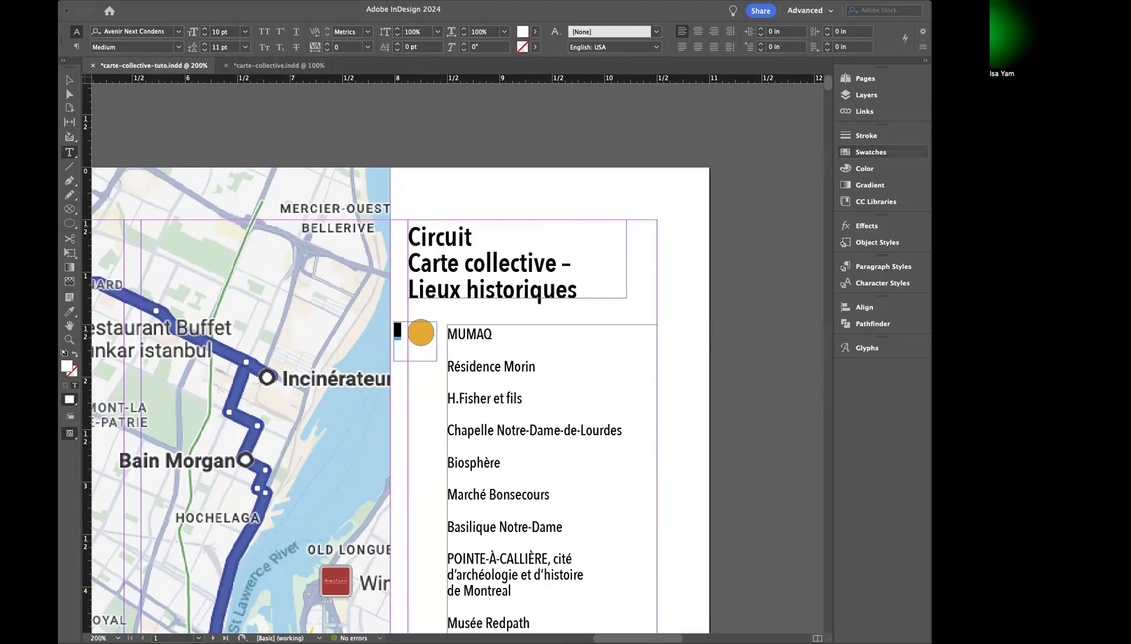
click(178, 48)
click(147, 160)
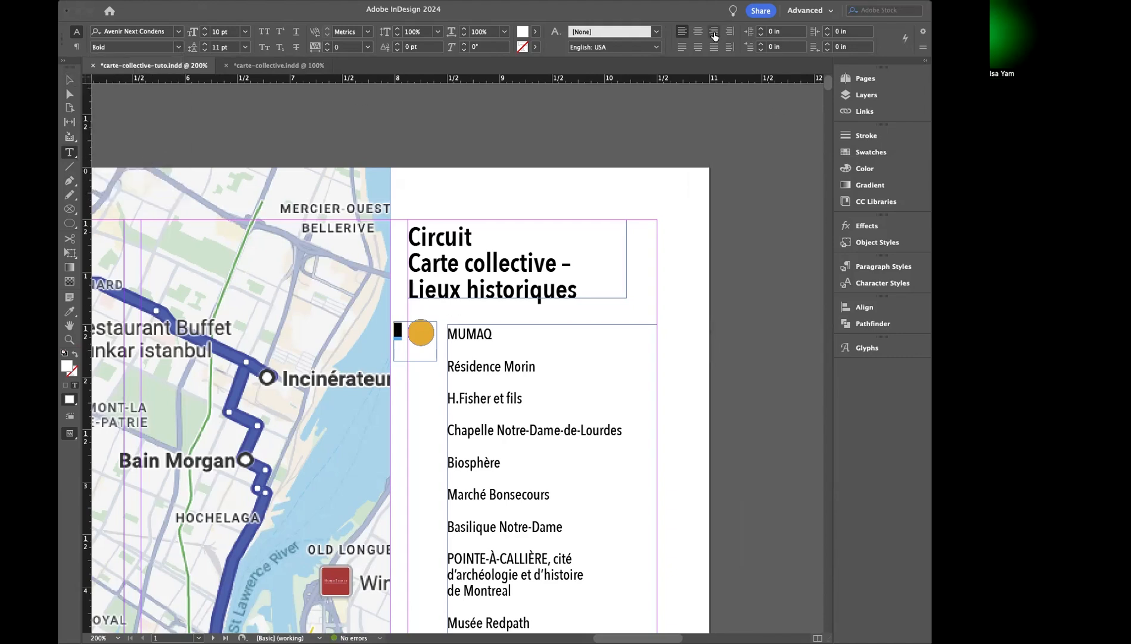
Center the number in its frame and shrink the frame to about 0.275 by 0.2 in over the circle
click(698, 31)
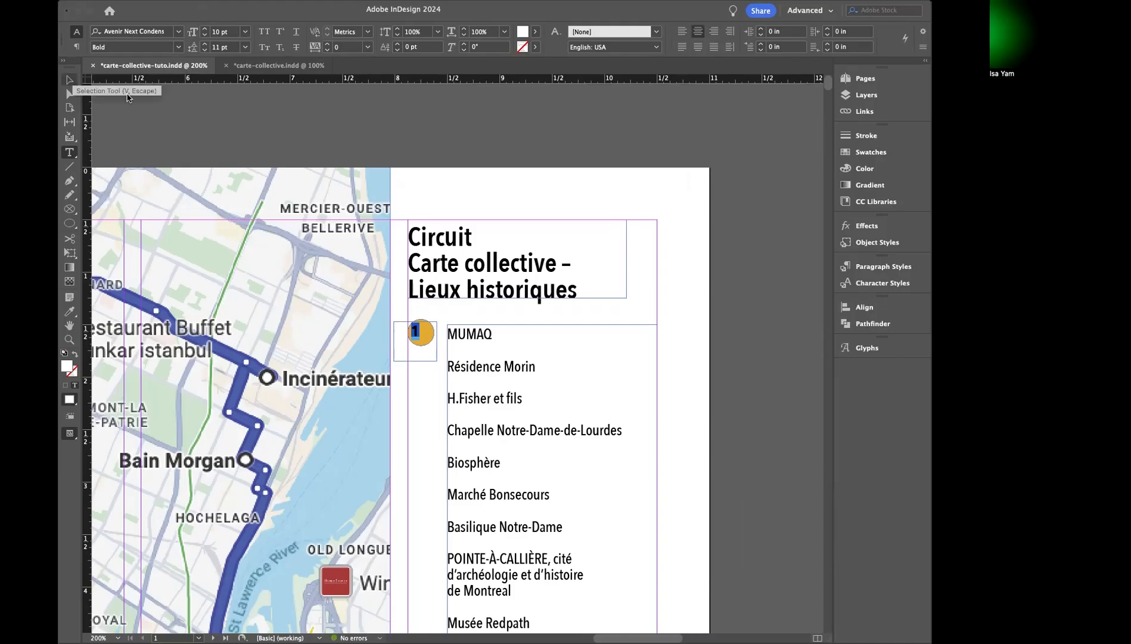
click(70, 79)
drag(394, 354, 410, 324)
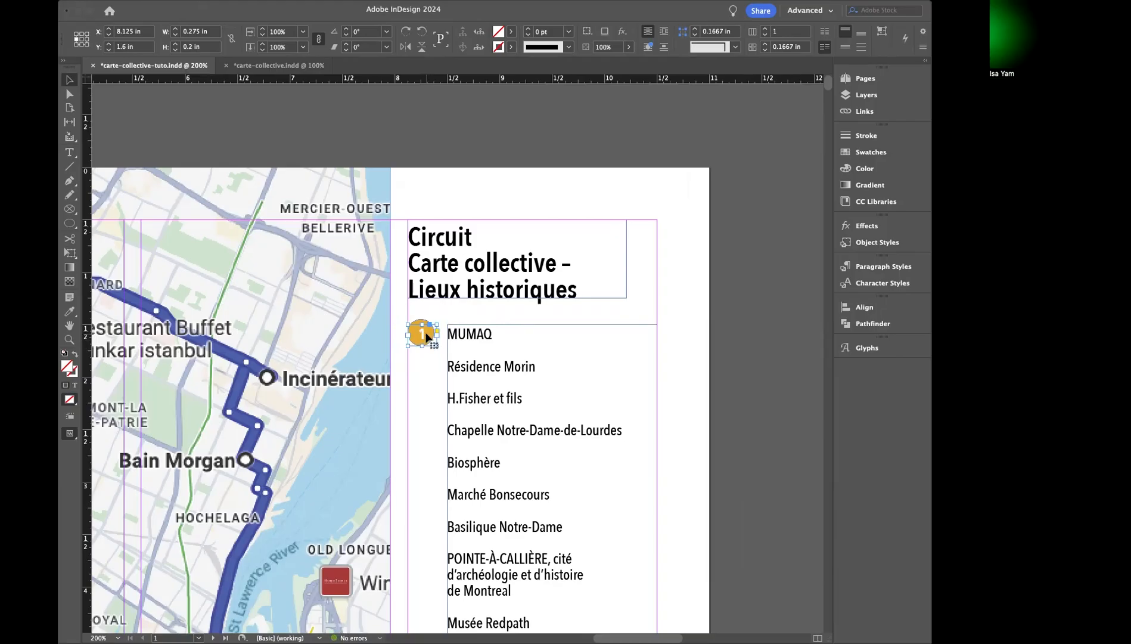
Create a paragraph style named chiffre from the formatting of the number 1
double_click(426, 334)
key(super+a)
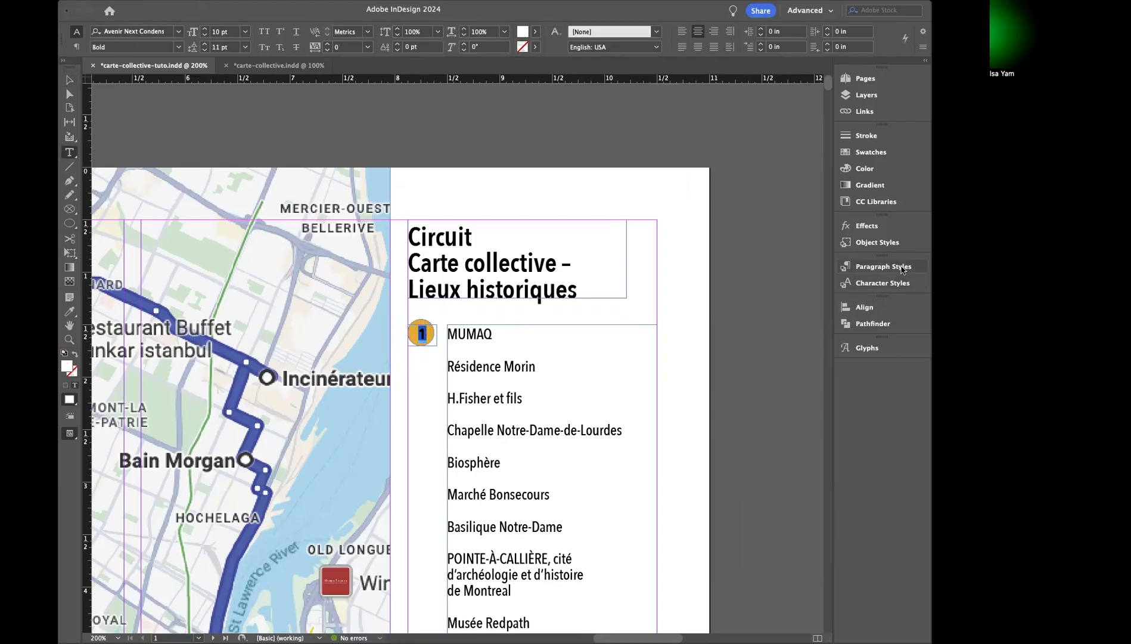
click(918, 267)
click(798, 408)
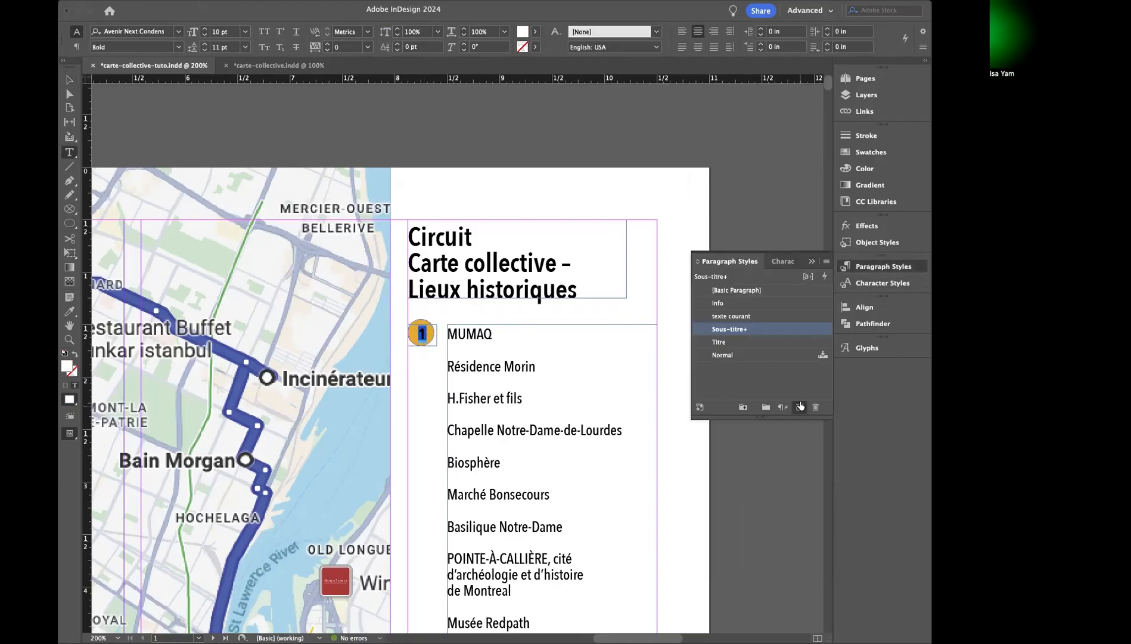
click(760, 345)
double_click(764, 346)
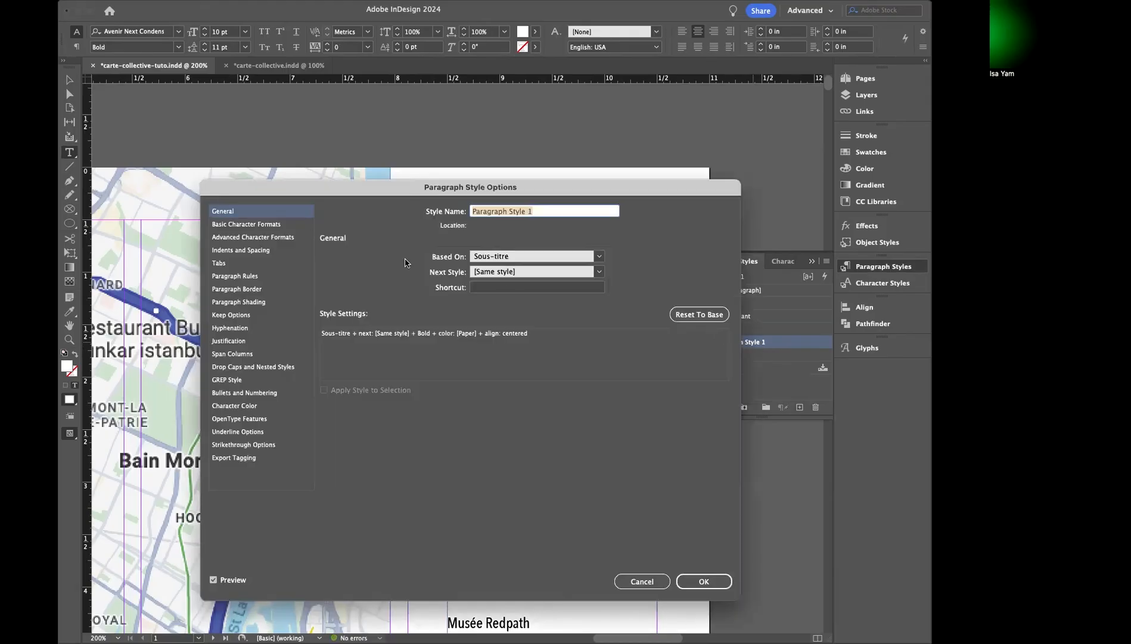
text(chiffre)
key(Return)
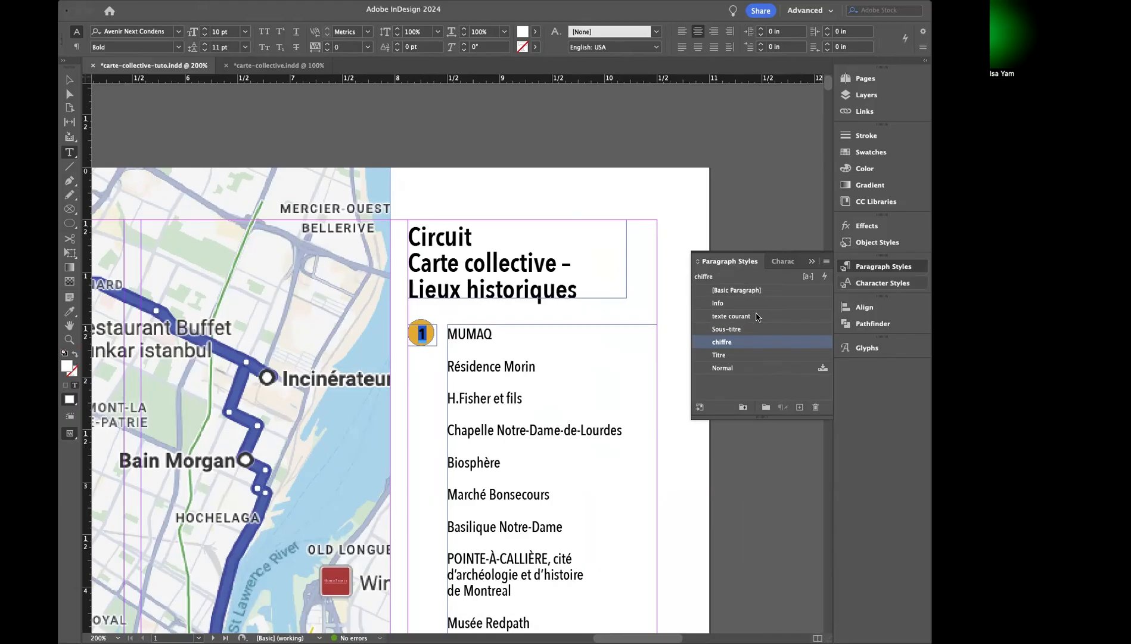
click(887, 272)
Narrow the number's text frame to the circle's 0.25 in width
key(Escape)
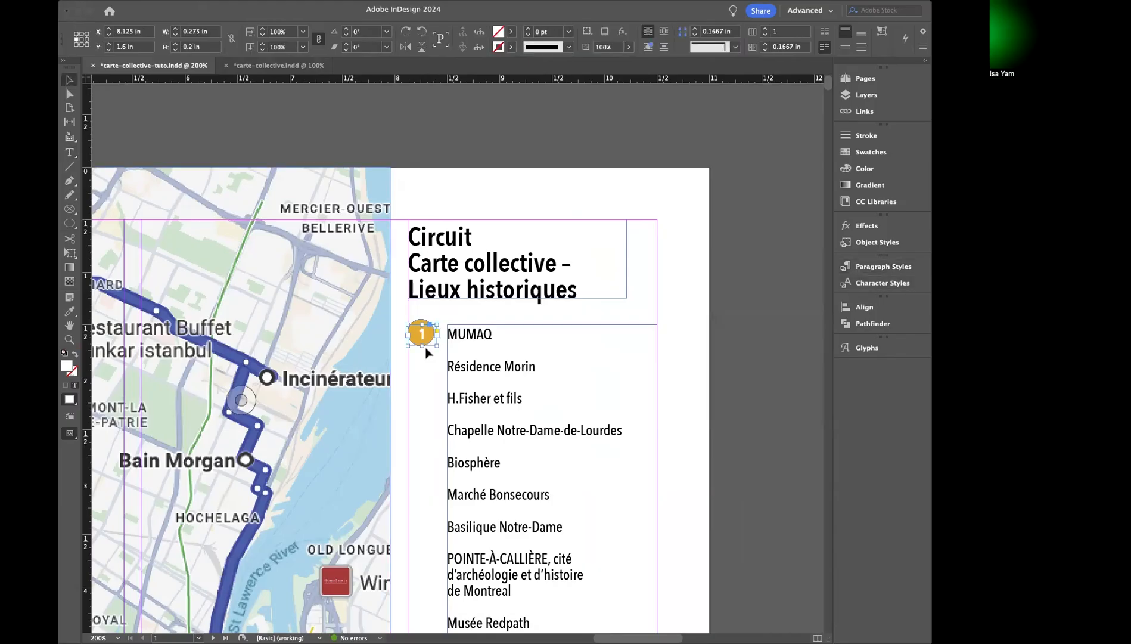
drag(439, 346, 435, 345)
click(430, 375)
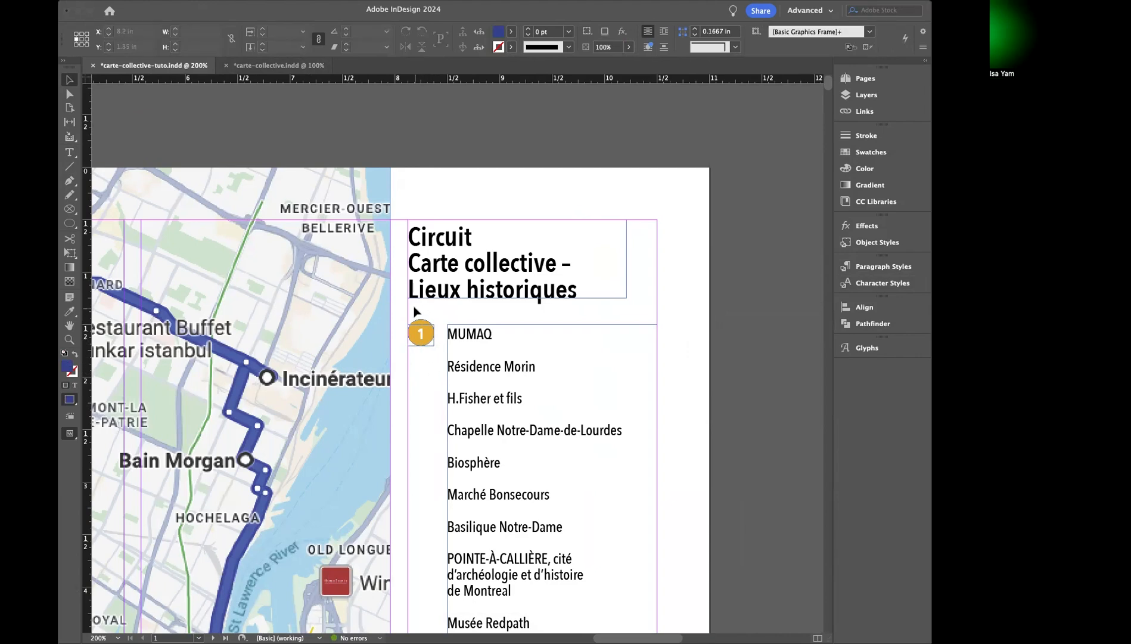
Group the number with its orange circle and nudge the marker down about 0.01 in, level with MUMAQ
drag(413, 310, 437, 360)
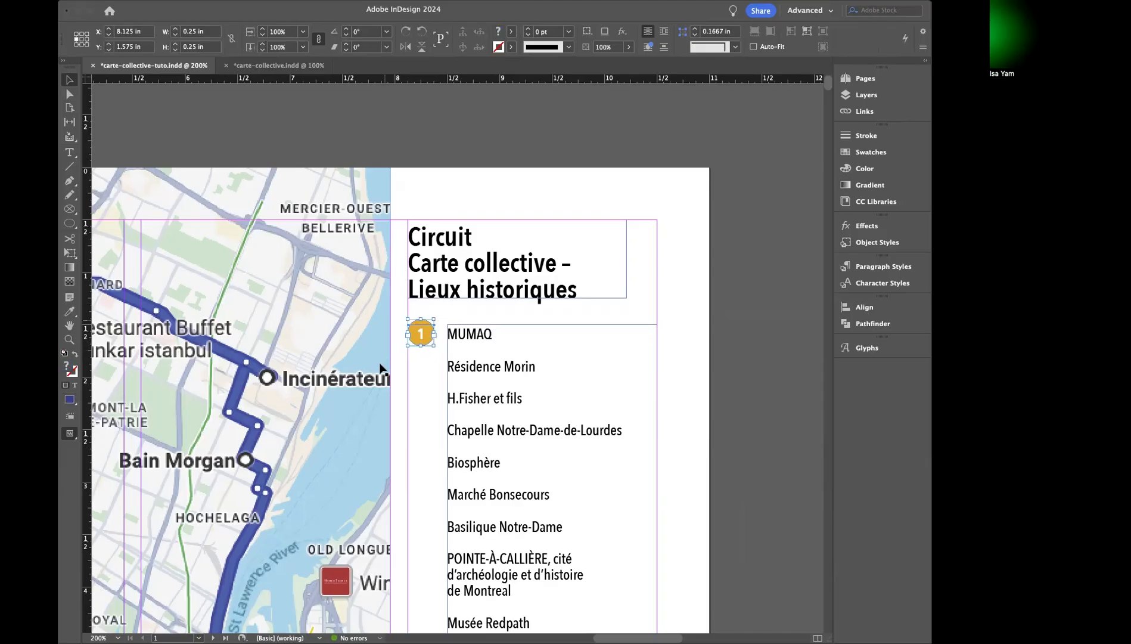
right_click(415, 332)
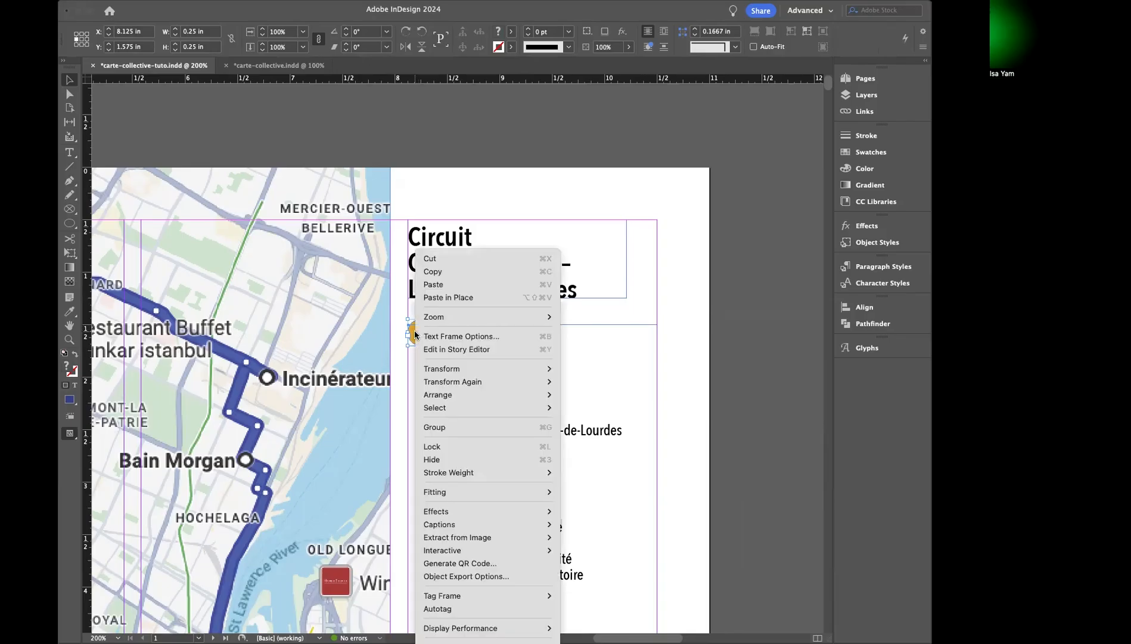
click(489, 426)
mouse_move(426, 337)
mouse_down()
mouse_move(563, 318)
mouse_move(553, 308)
mouse_move(447, 360)
mouse_move(425, 357)
mouse_move(429, 316)
mouse_move(430, 338)
mouse_up()
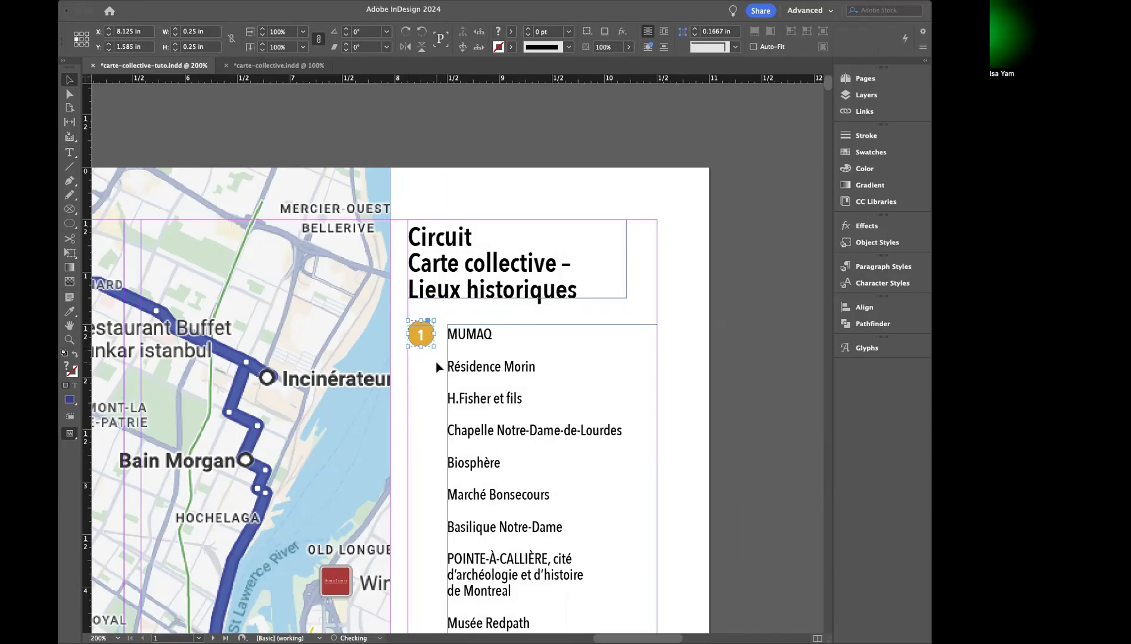
click(436, 362)
Duplicate the numbered marker beside Résidence Morin and again beside H.Fisher et fils, aligned under the first one
click(420, 329)
key(super+v)
drag(459, 363, 427, 374)
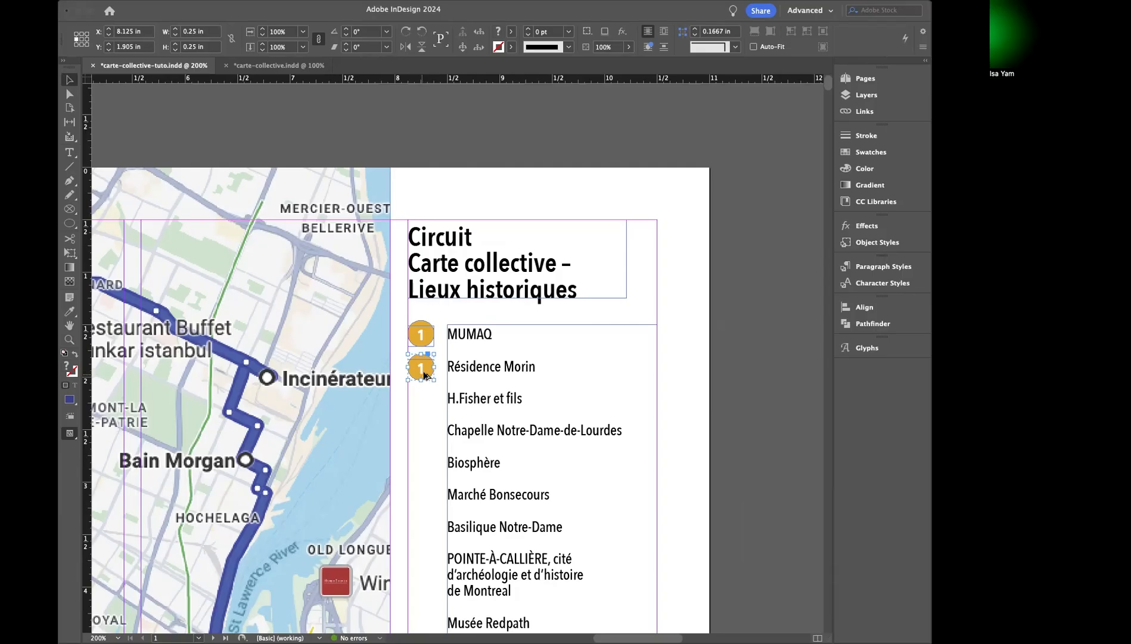
drag(427, 373, 431, 410)
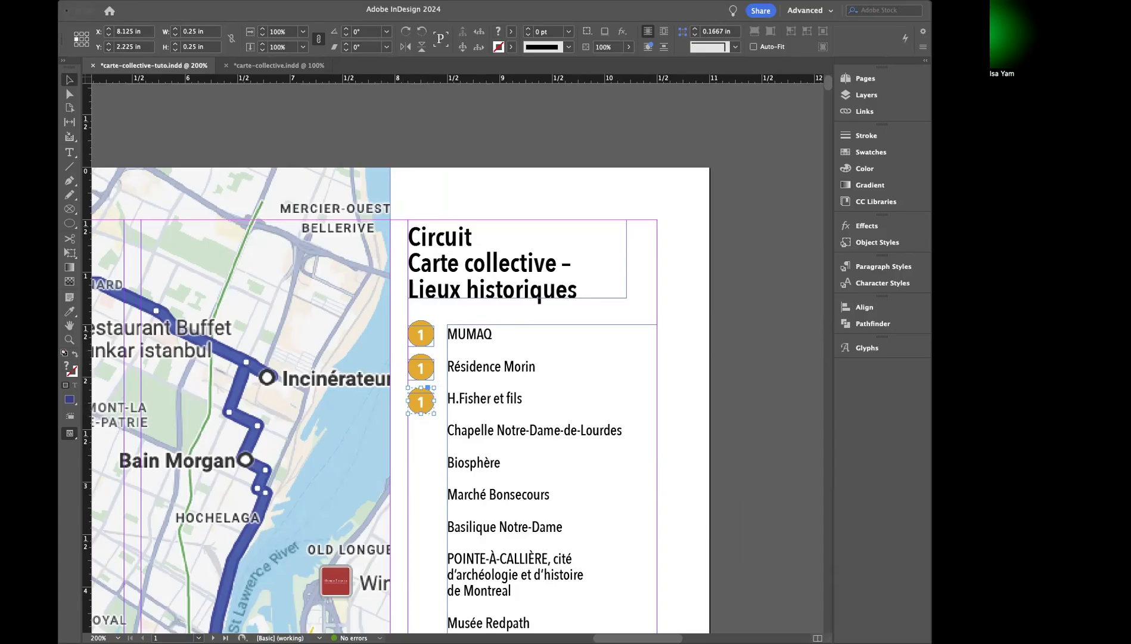
Use Step and Repeat on the third marker with a count of 17, 0.32 in vertical and 0 in horizontal offset
click(158, 0)
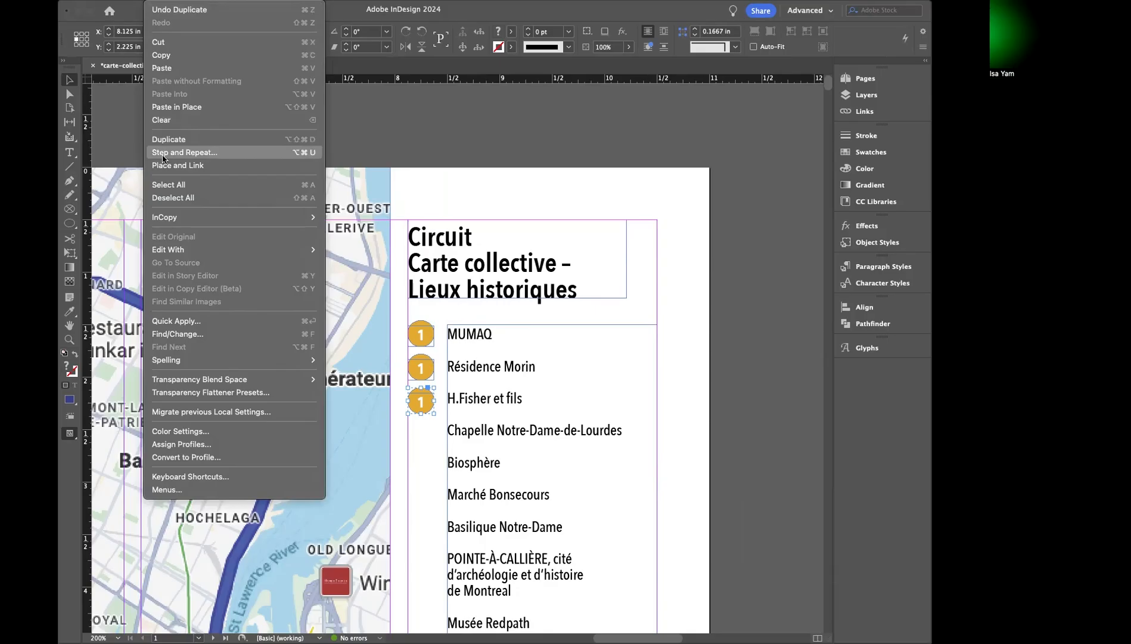
click(199, 155)
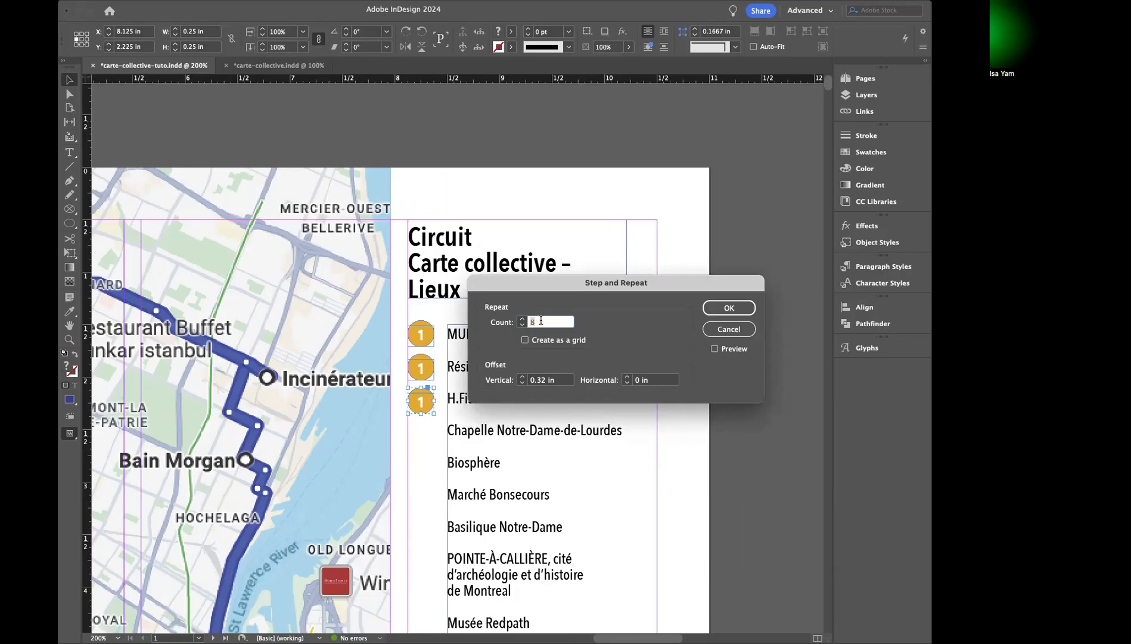
text(17)
click(720, 307)
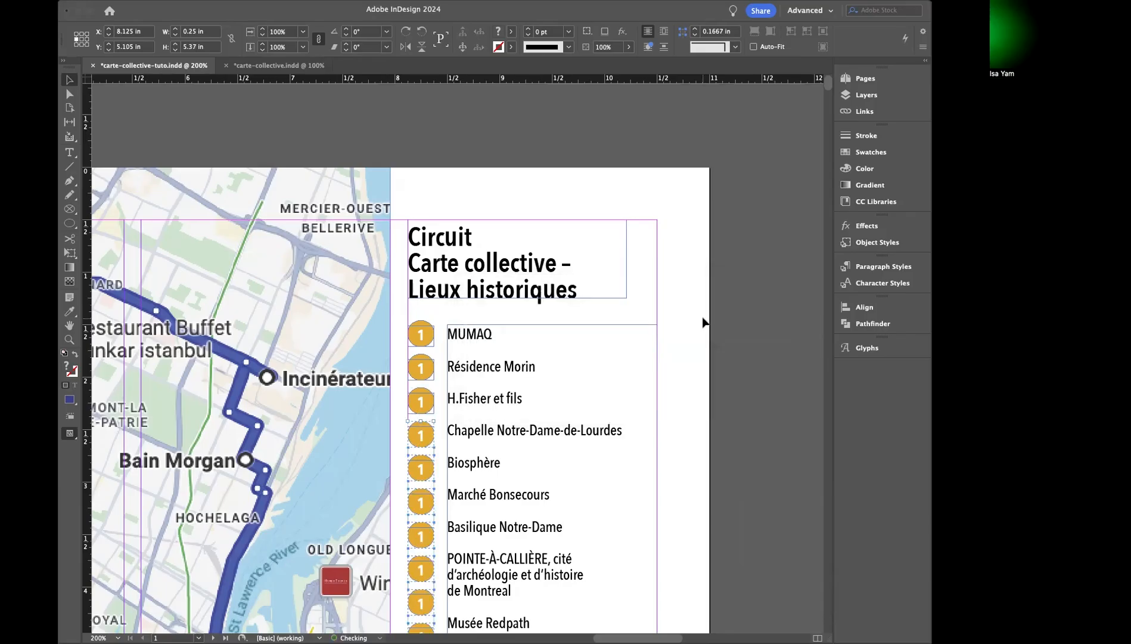
key(super+0)
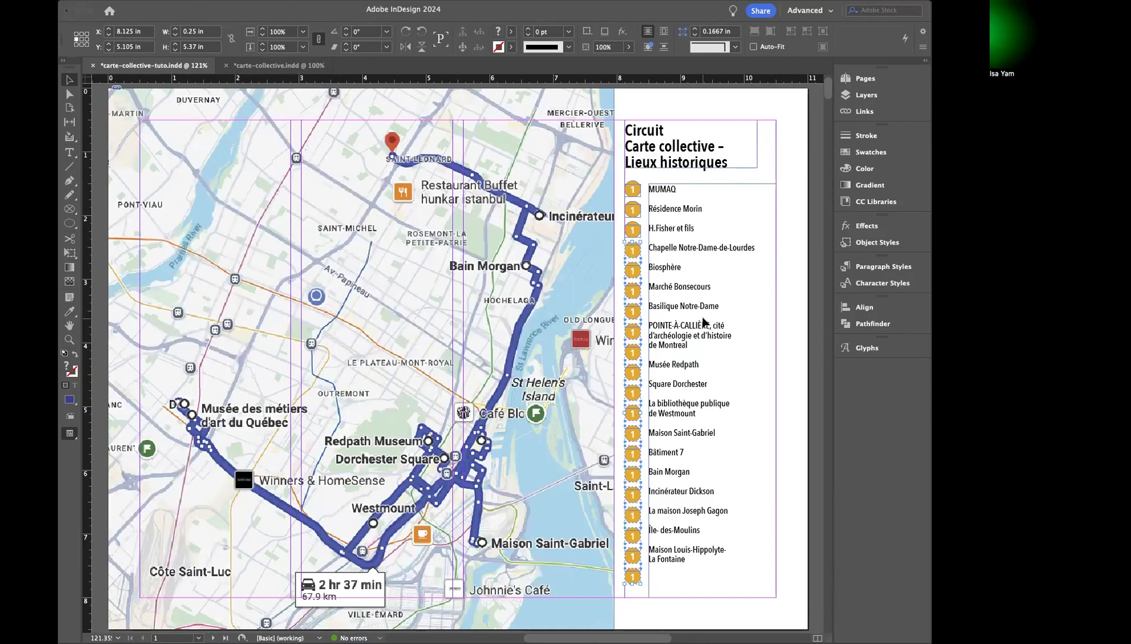
click(654, 596)
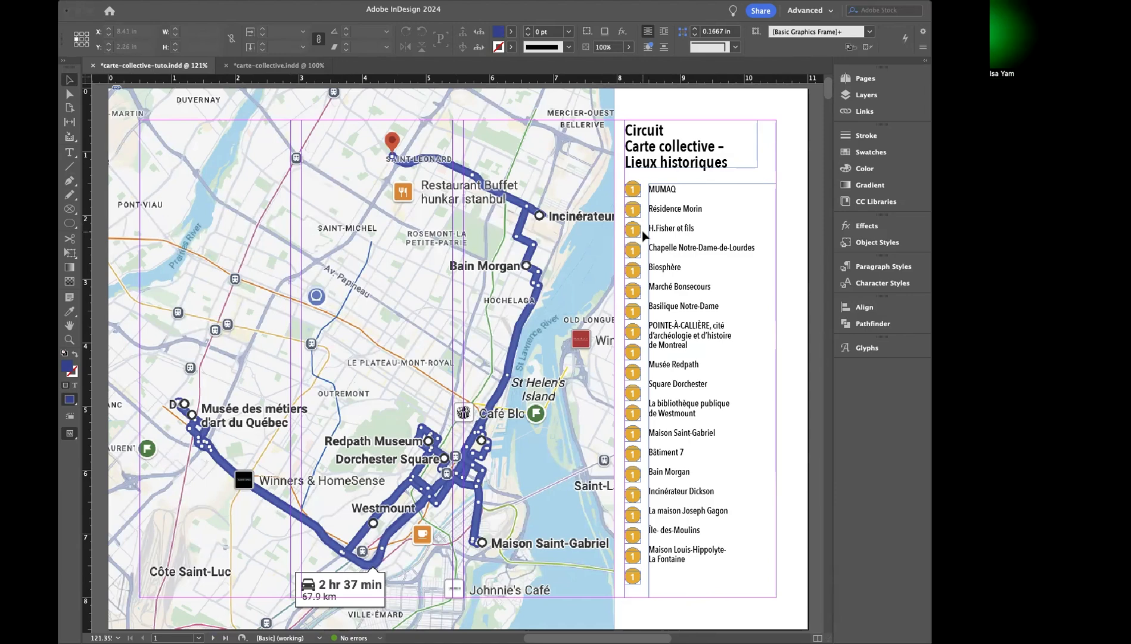
Change the number in the Résidence Morin marker to 2 and in the H.Fisher et fils marker to 3
click(634, 208)
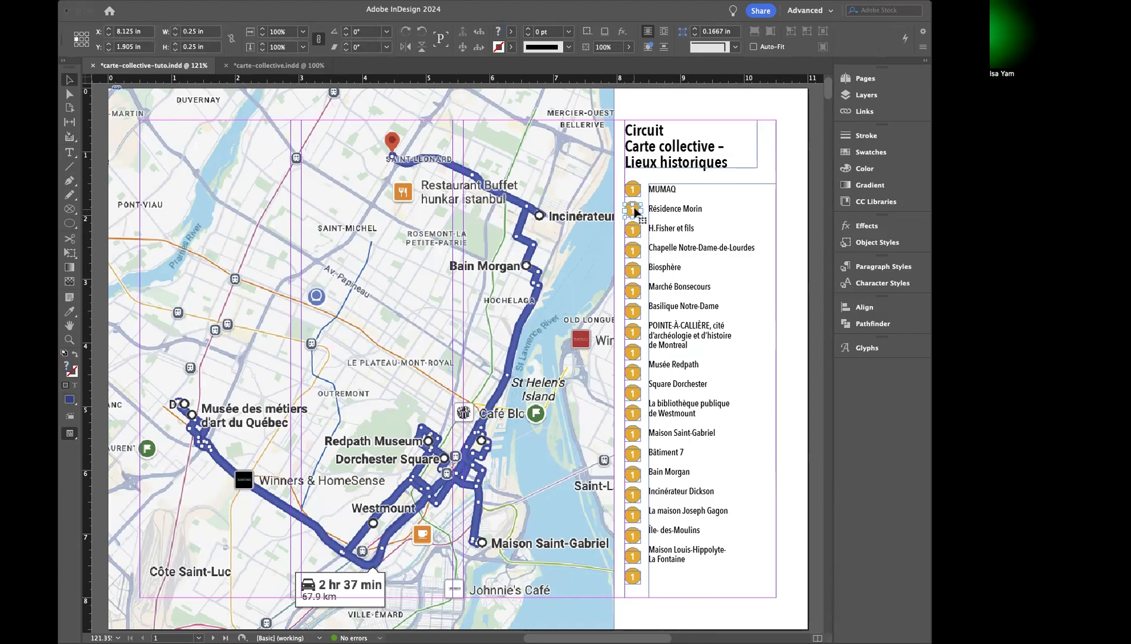
double_click(634, 208)
drag(634, 208, 628, 218)
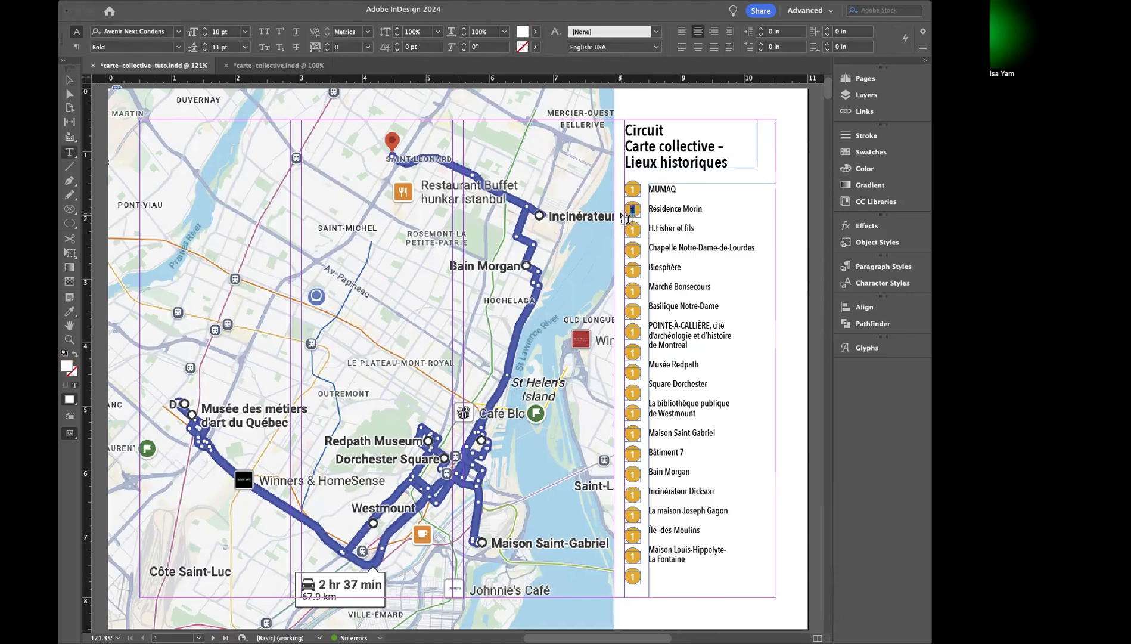
text(2 )
text(3)
click(69, 83)
click(717, 606)
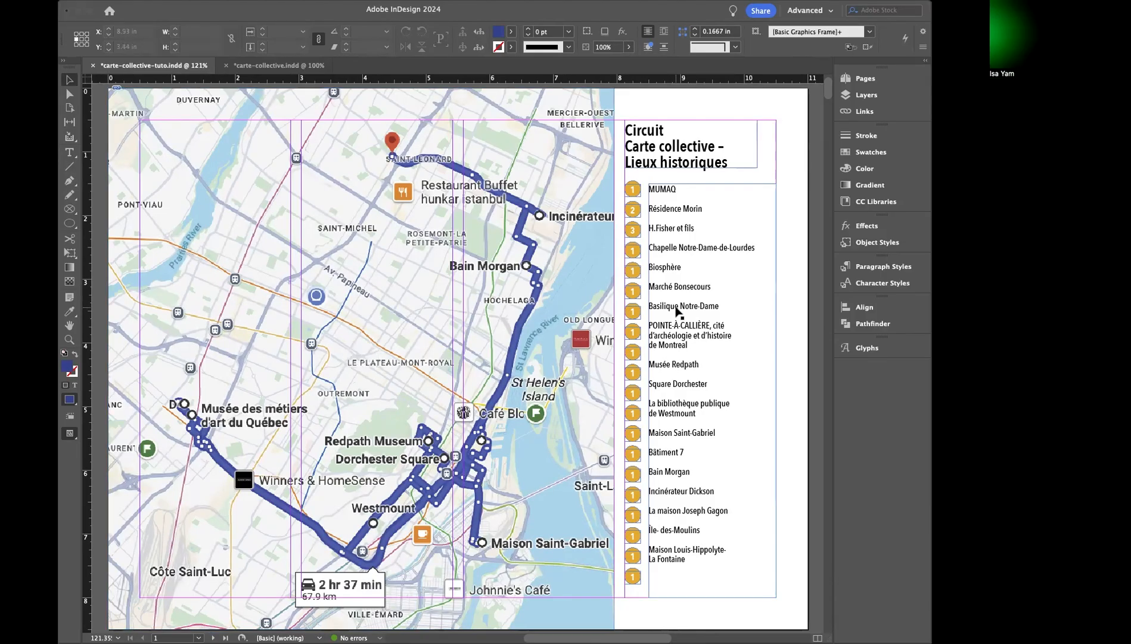
key(super+0)
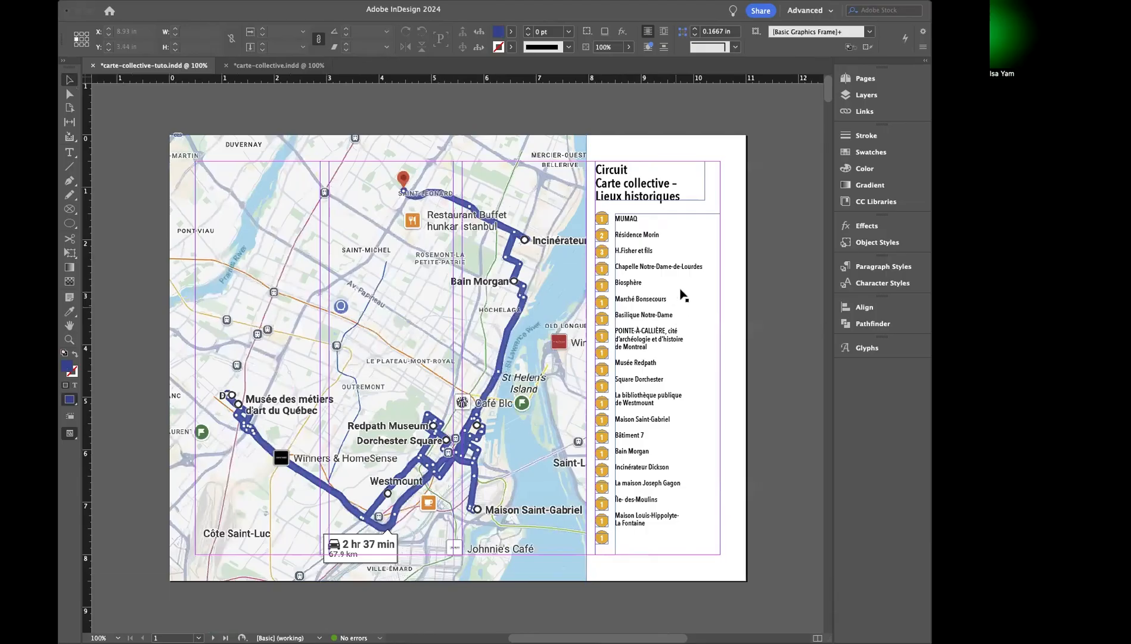